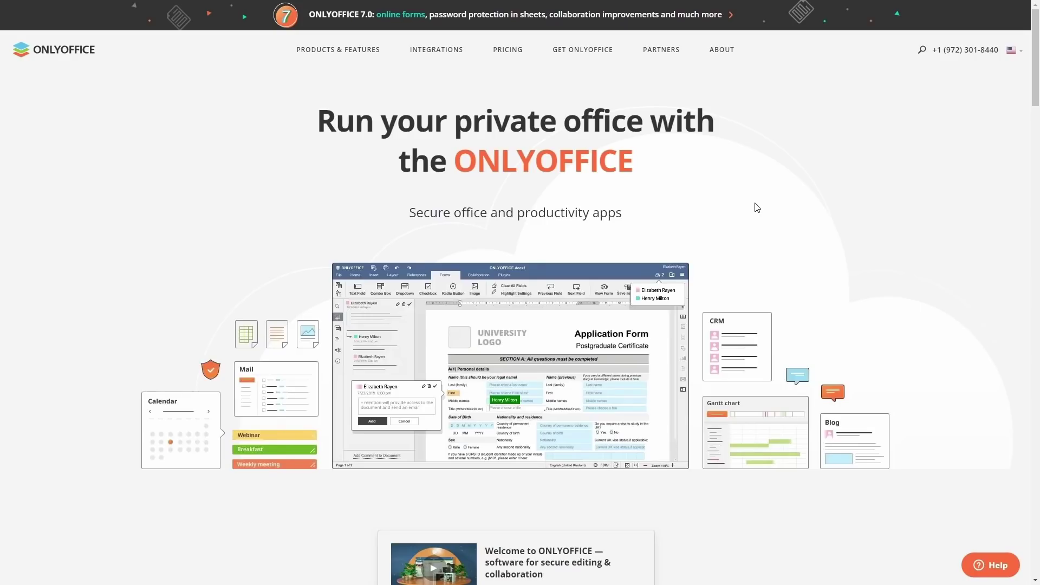
Scroll the ONLYOFFICE home page down to the ONLYOFFICE Docs and Workspace section.
scroll(757, 208, down, 12)
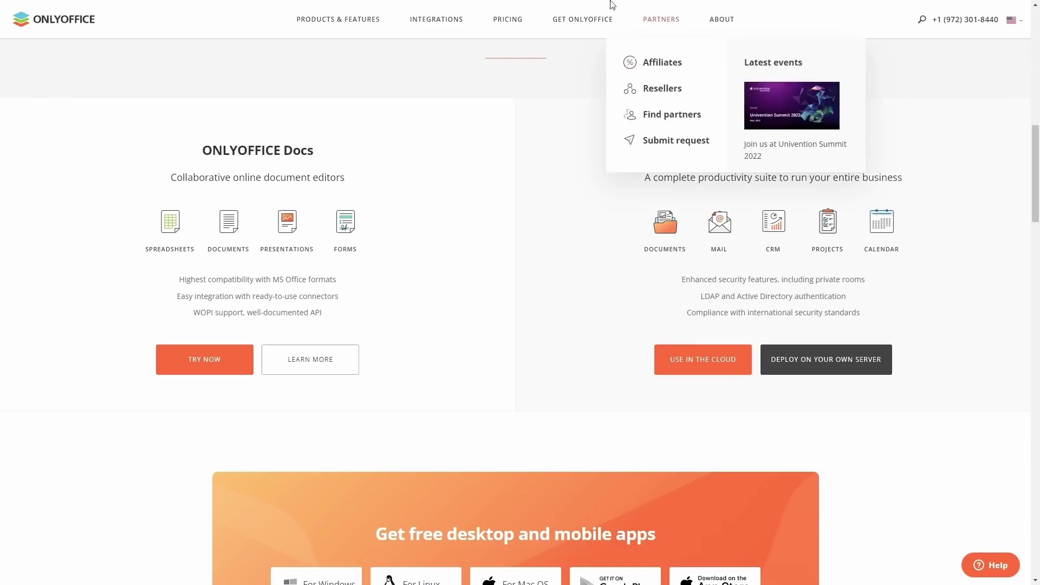
Open the ONLYOFFICE data security page, scroll through it, and jump back to the top.
mouse_move(332, 16)
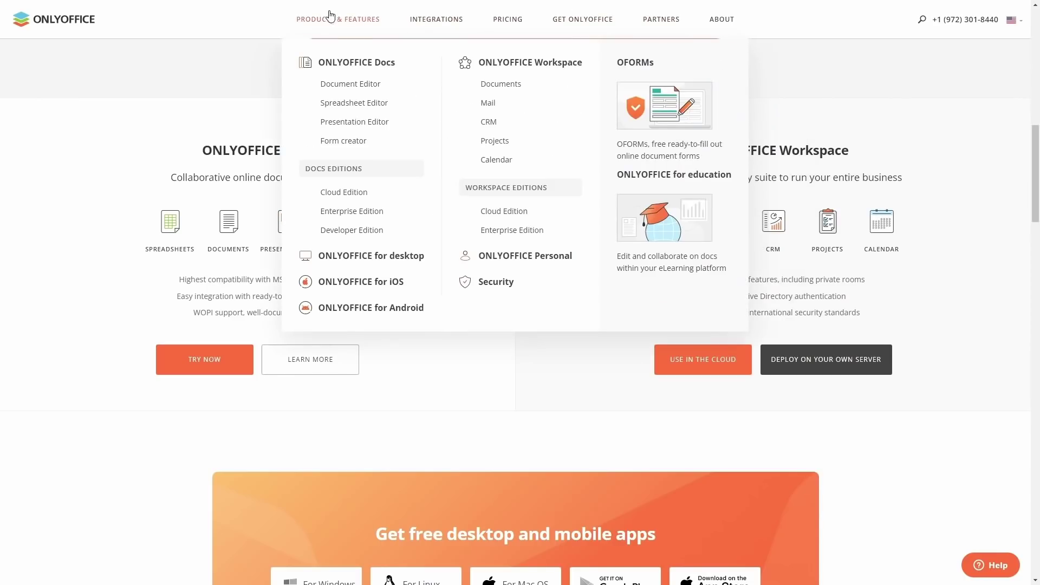
click(495, 285)
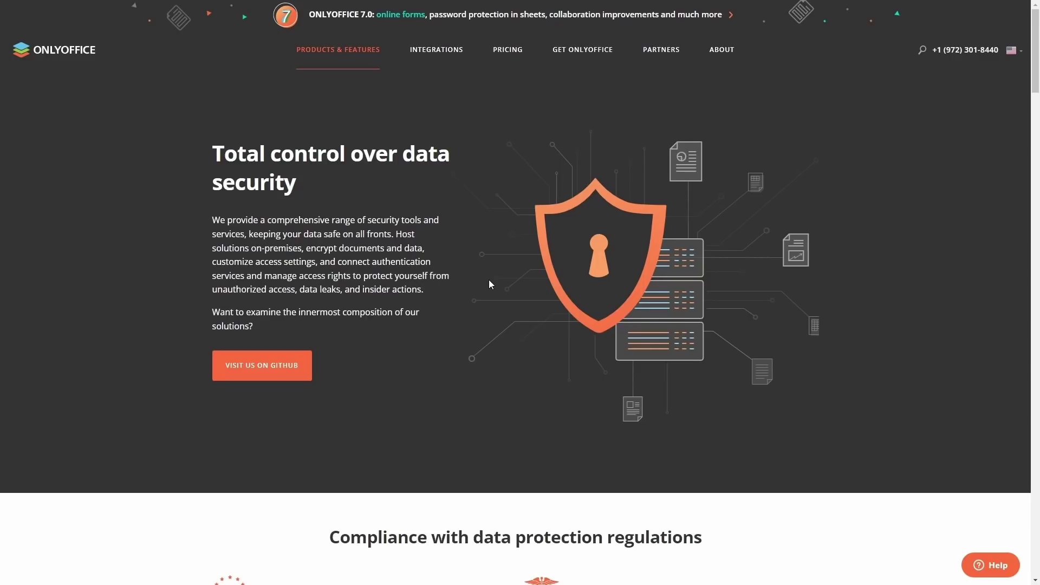
scroll(585, 236, down, 15)
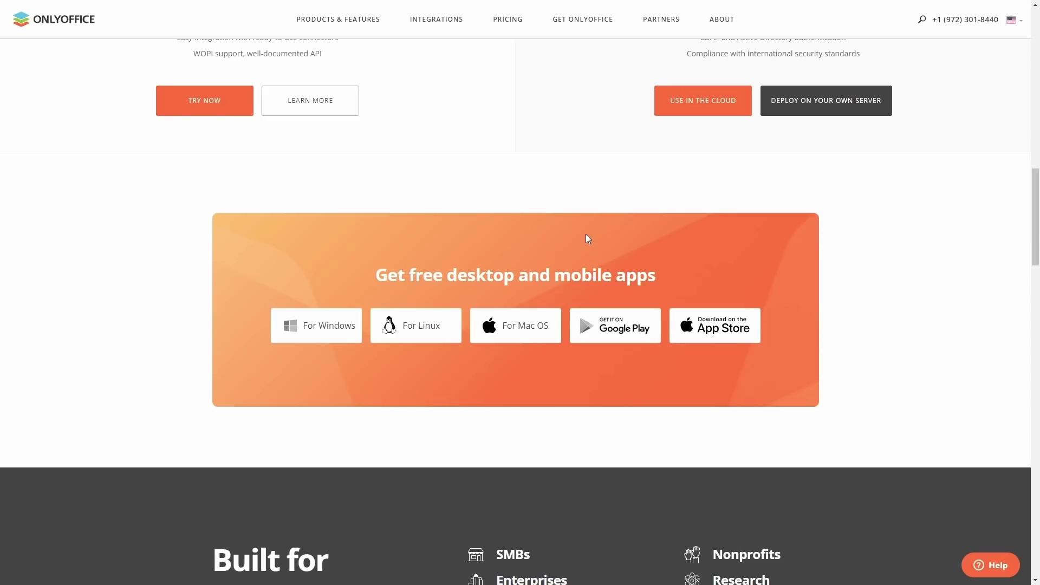
key(Home)
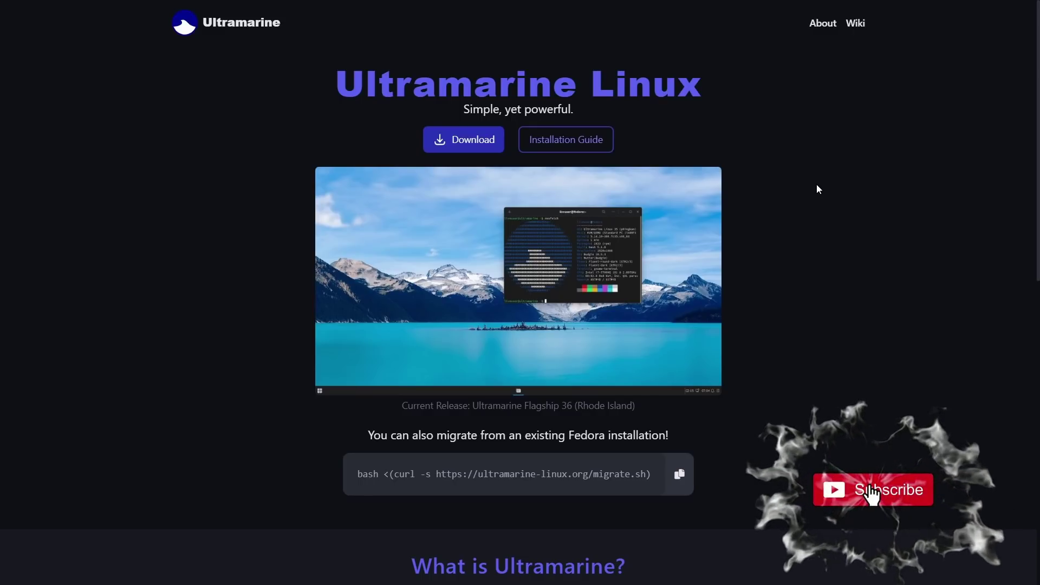
Scroll the Ultramarine home page down to 'What is Ultramarine?' and back up.
scroll(817, 189, down, 3)
scroll(817, 189, up, 3)
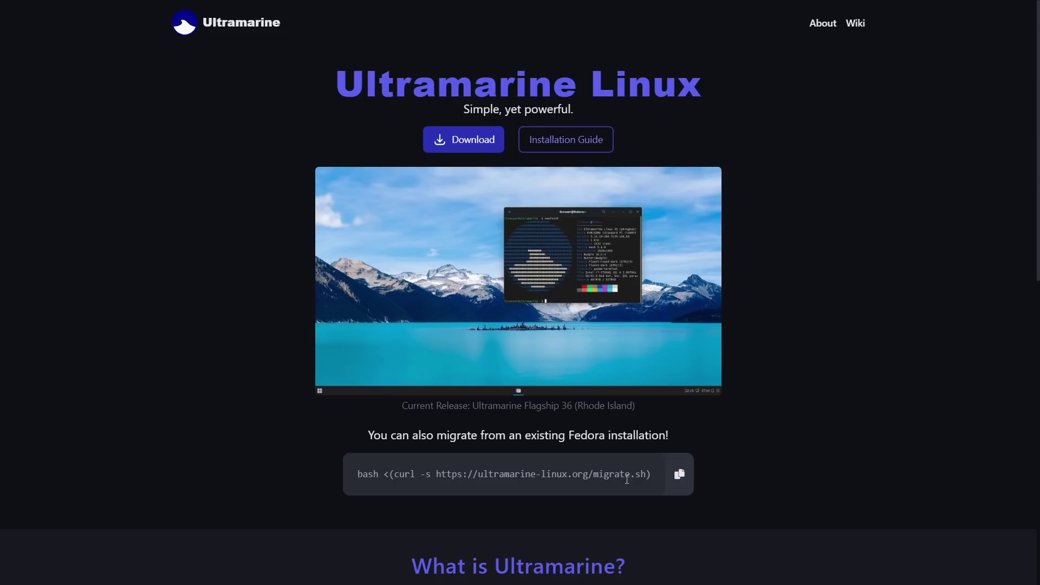
scroll(628, 467, down, 3)
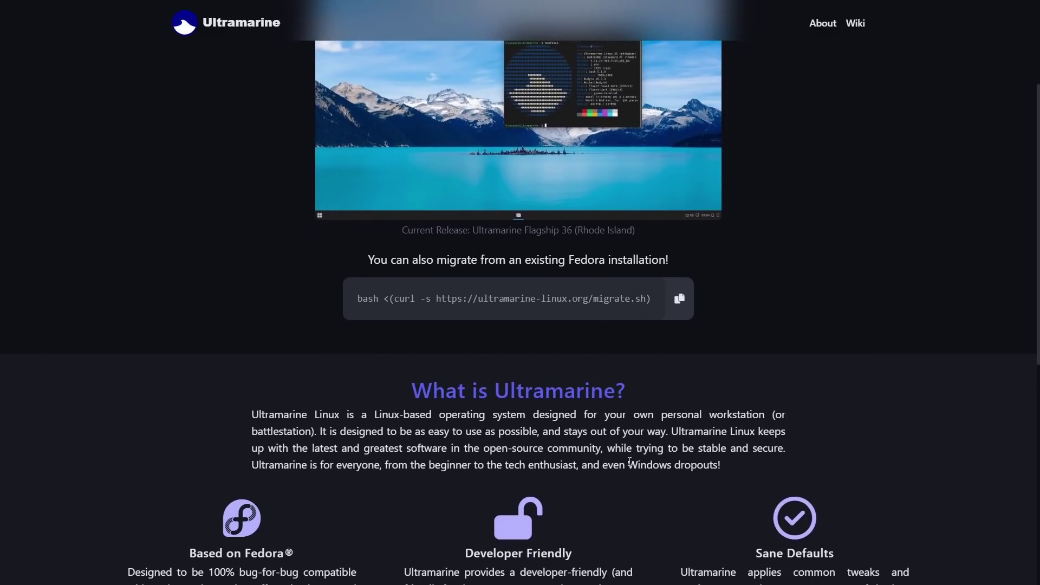
scroll(629, 461, down, 3)
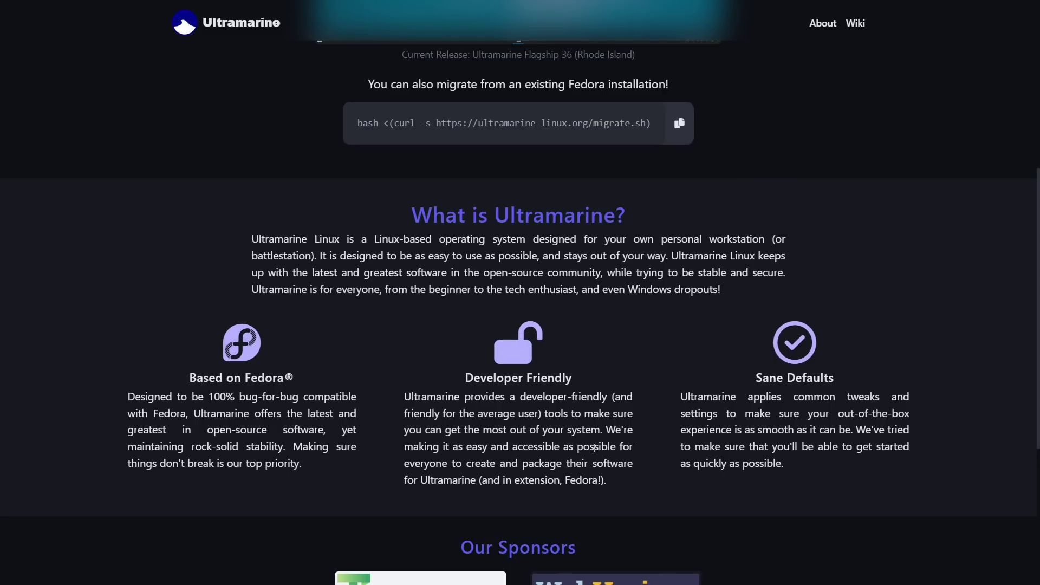
scroll(594, 448, down, 5)
scroll(596, 434, up, 12)
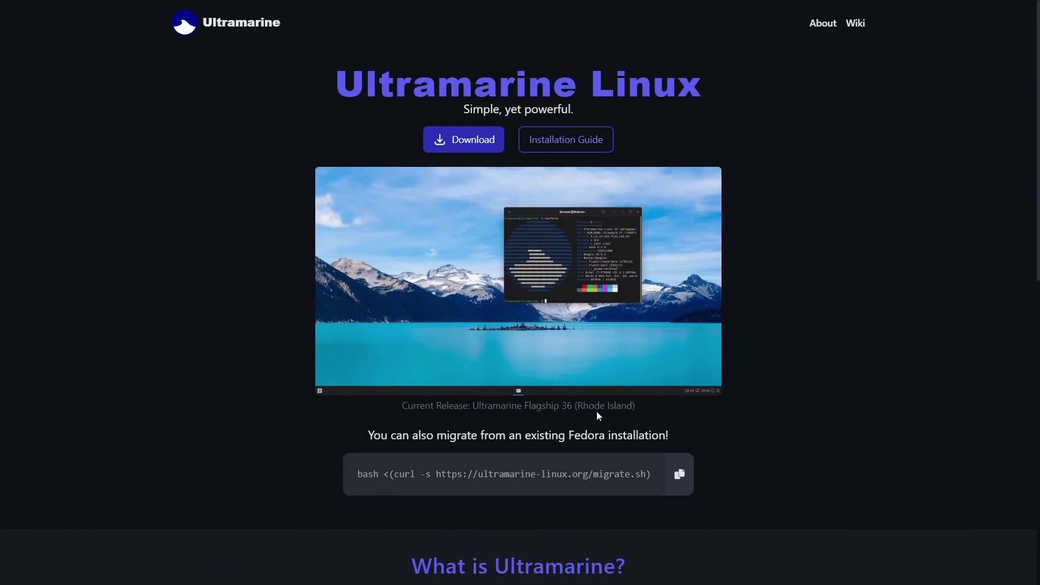
Open the Ultramarine download page and scroll through the editions to Torrents and back.
click(464, 142)
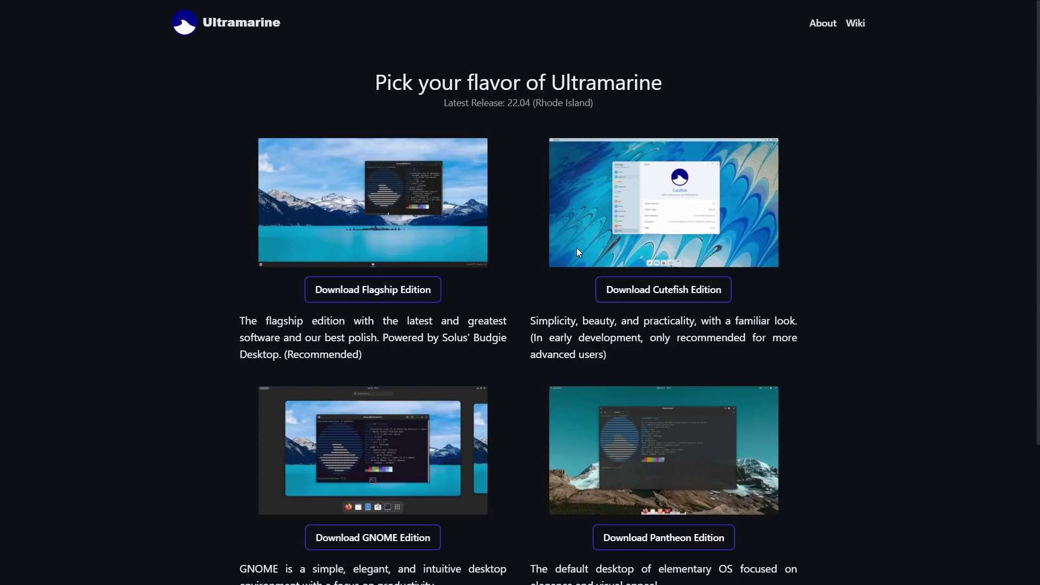
scroll(576, 248, down, 3)
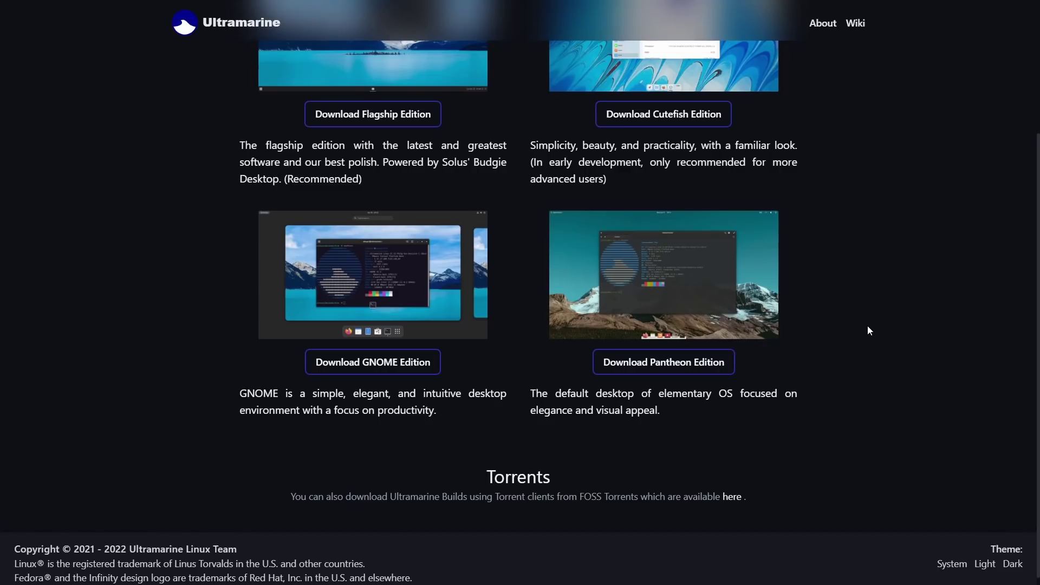
scroll(835, 324, up, 3)
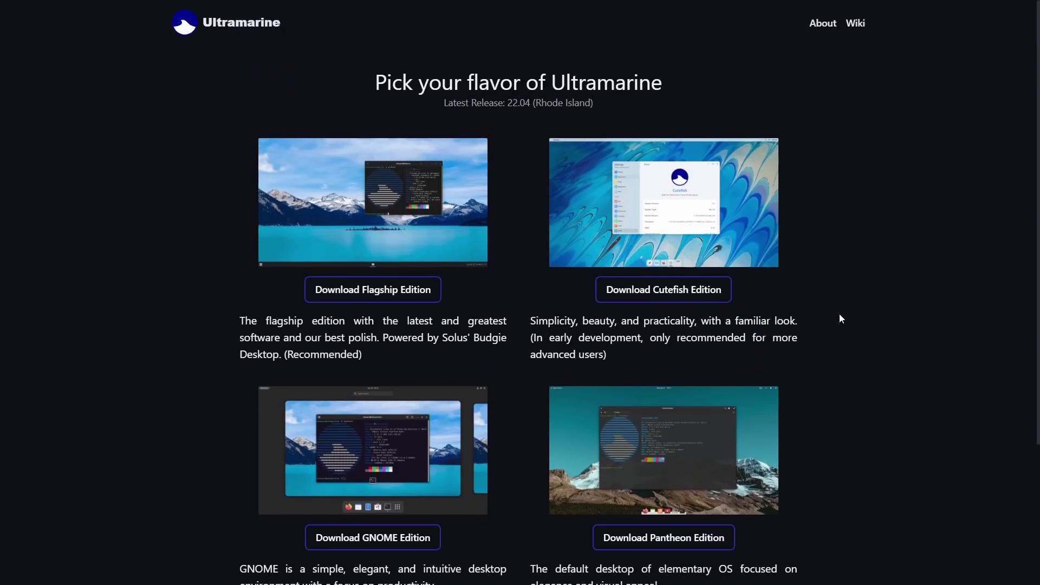
scroll(839, 312, down, 3)
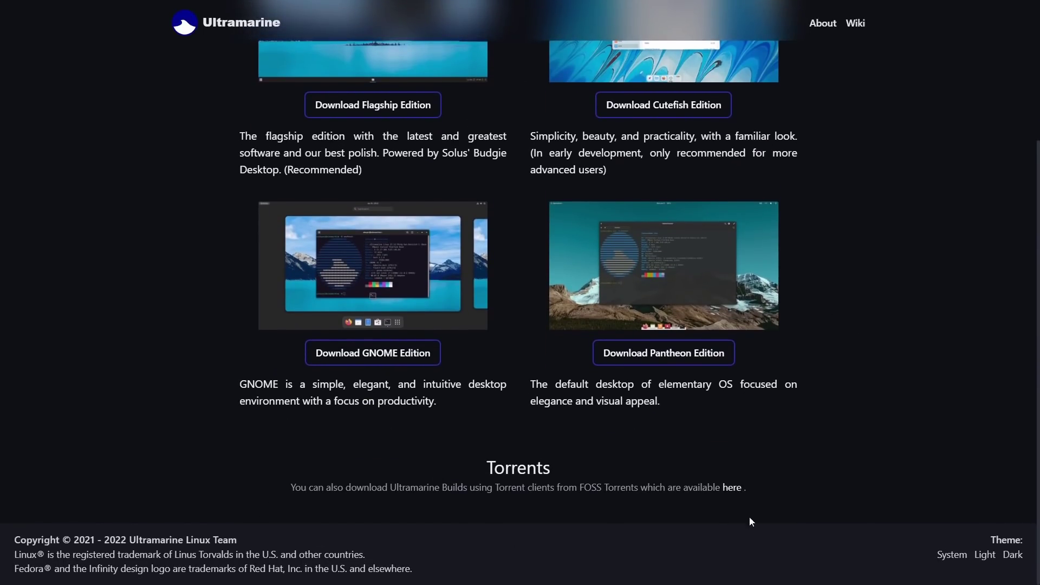
scroll(652, 437, up, 3)
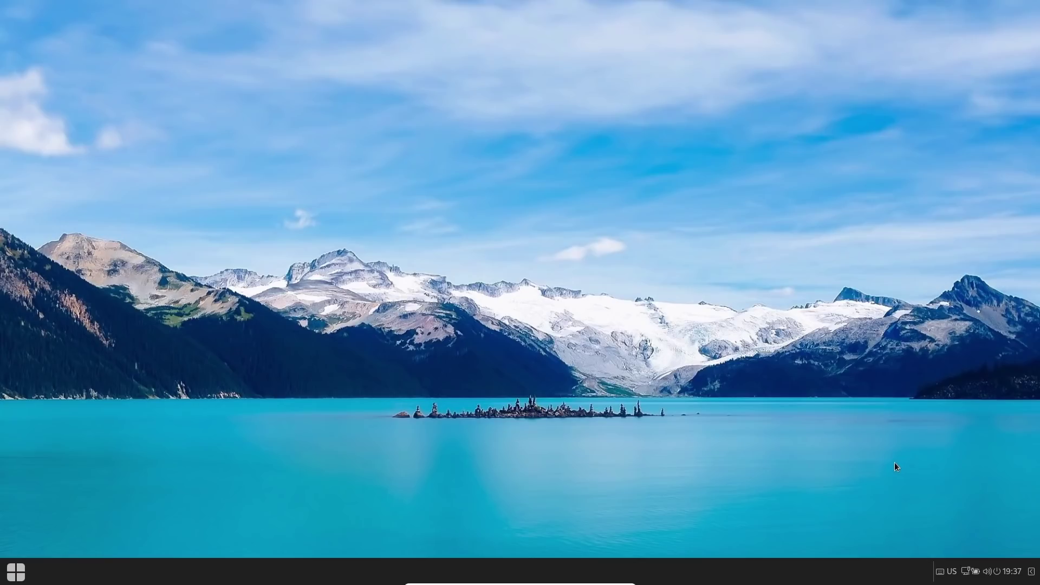
Open and close the application menu, then bring up the desktop's right-click menu.
click(19, 575)
click(18, 575)
right_click(494, 189)
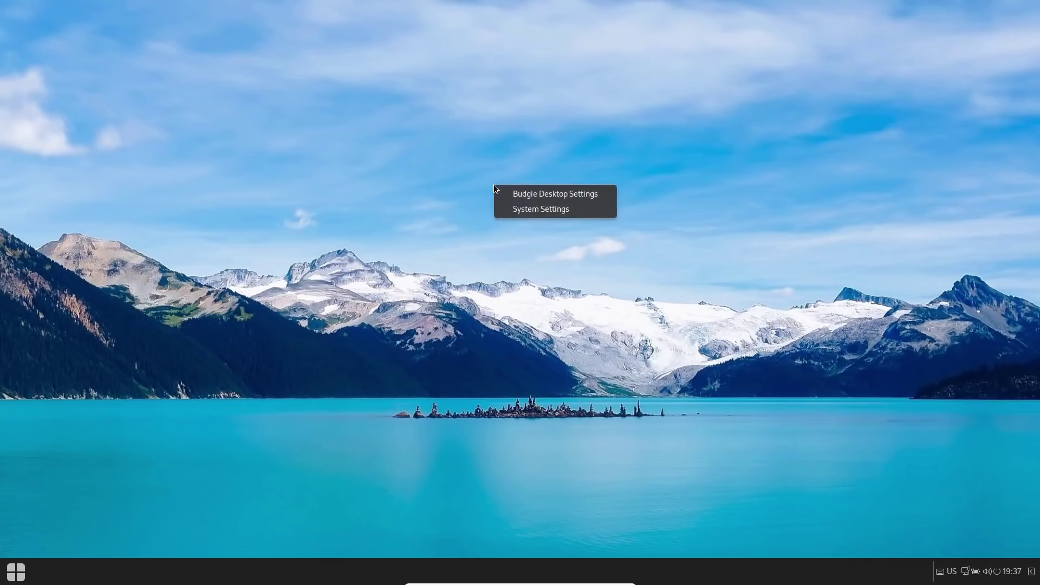
click(550, 198)
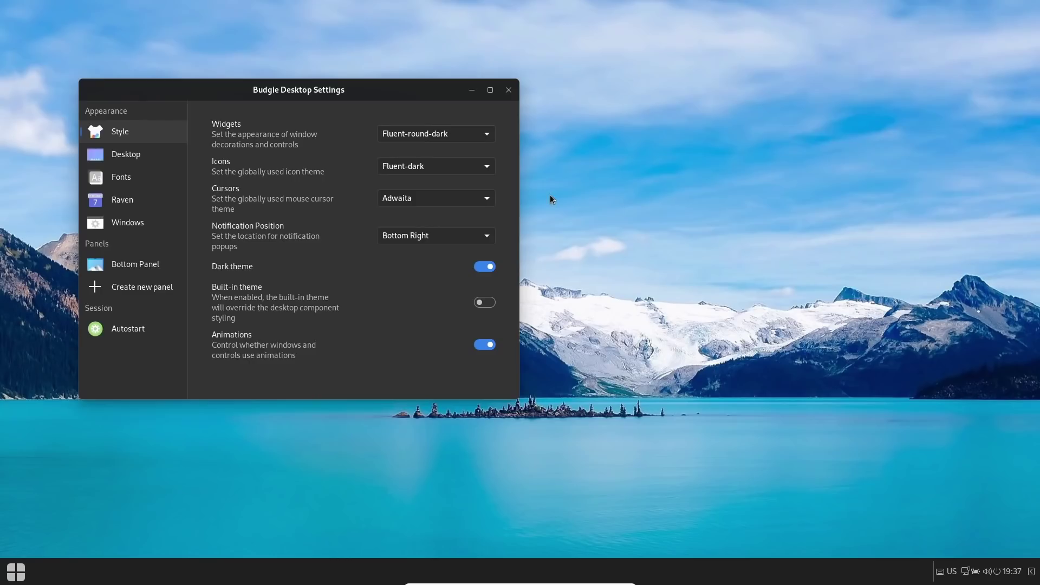
drag(450, 80, 482, 66)
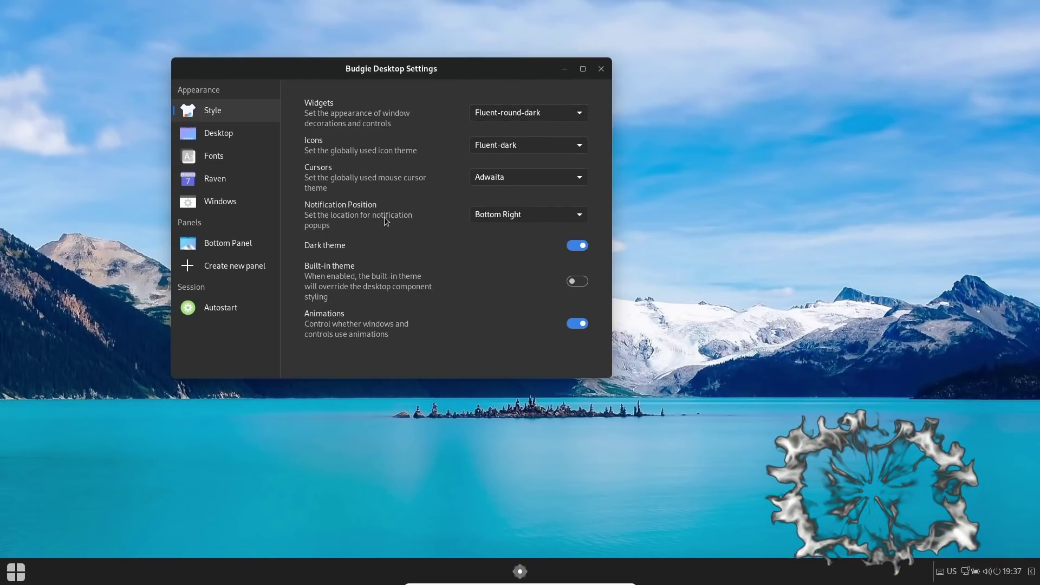
click(577, 214)
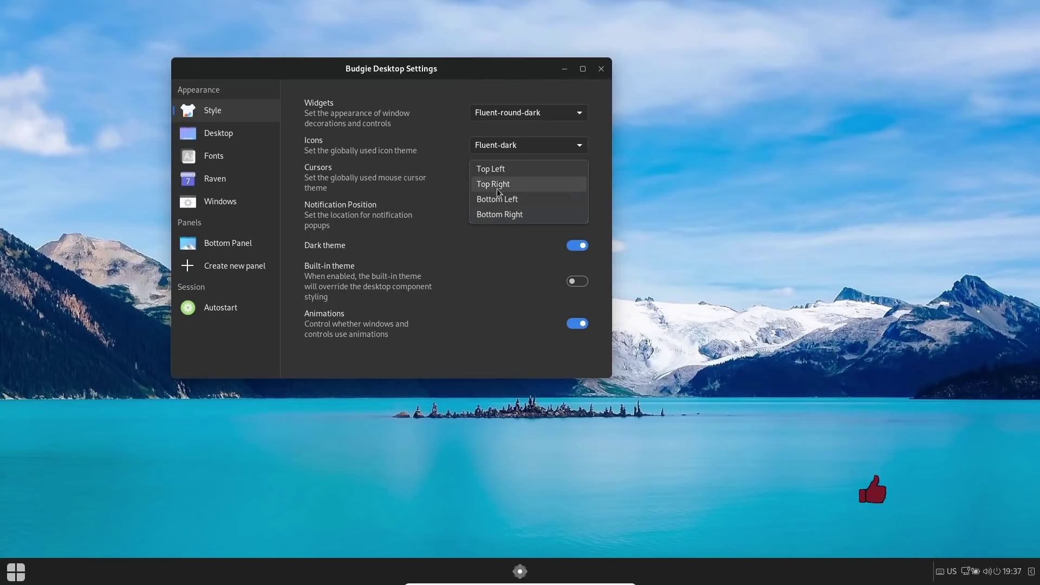
click(505, 215)
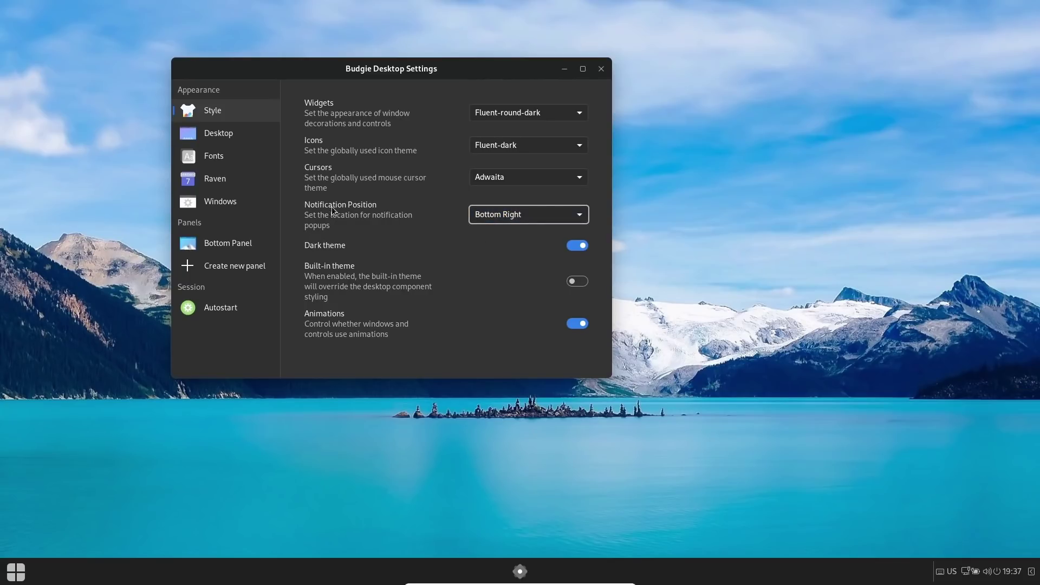
click(578, 246)
On the Desktop page, disable the Home directory and Trash shortcuts and turn Desktop Icons off.
click(217, 138)
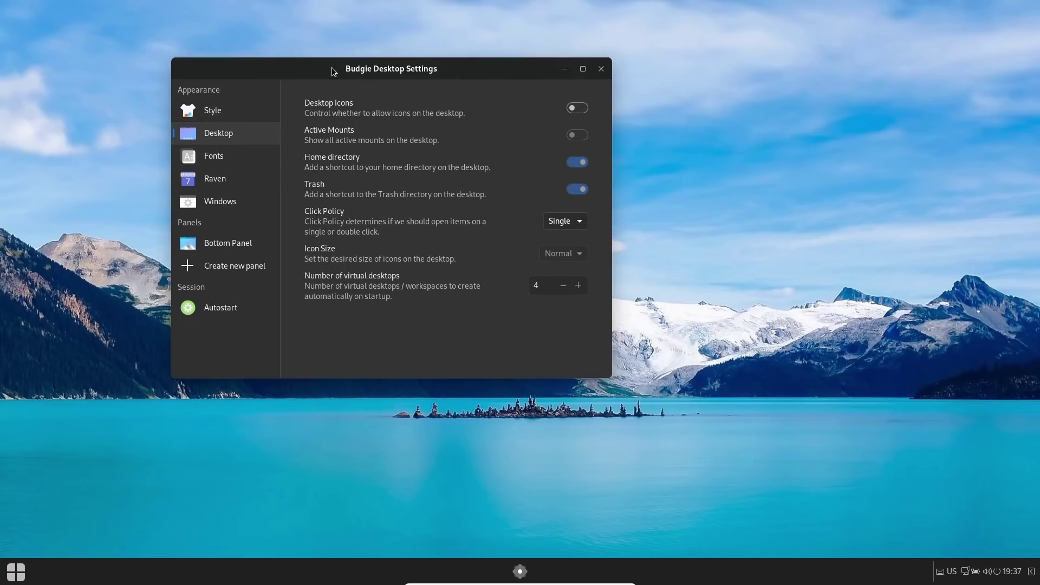
drag(333, 69, 445, 82)
click(689, 121)
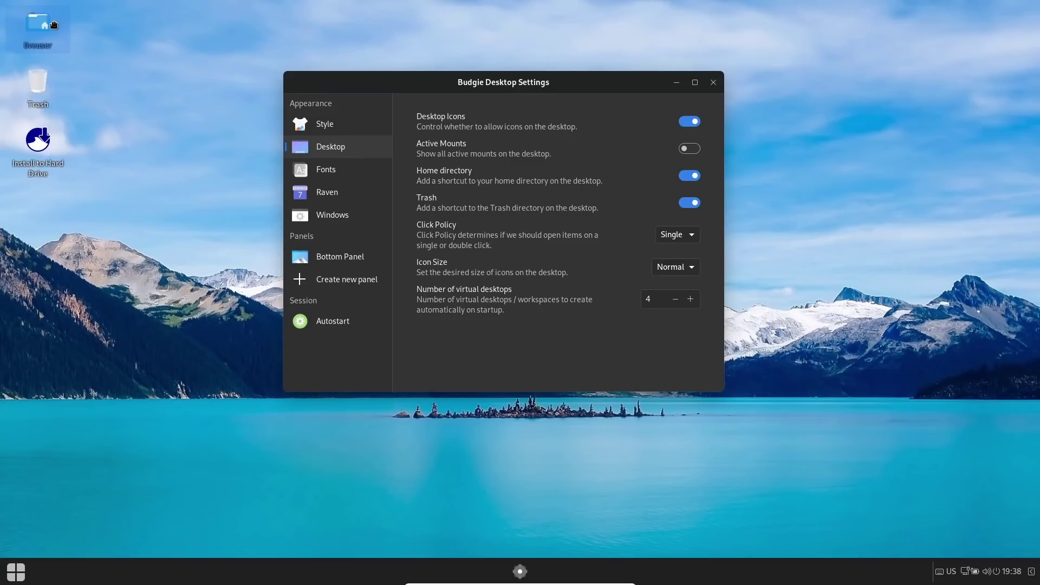
click(688, 122)
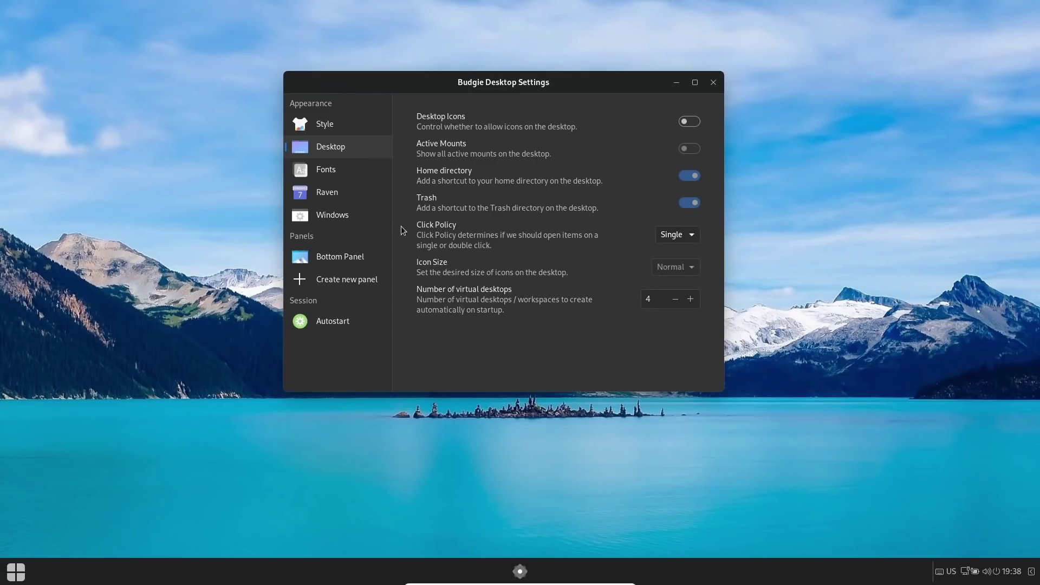
click(695, 122)
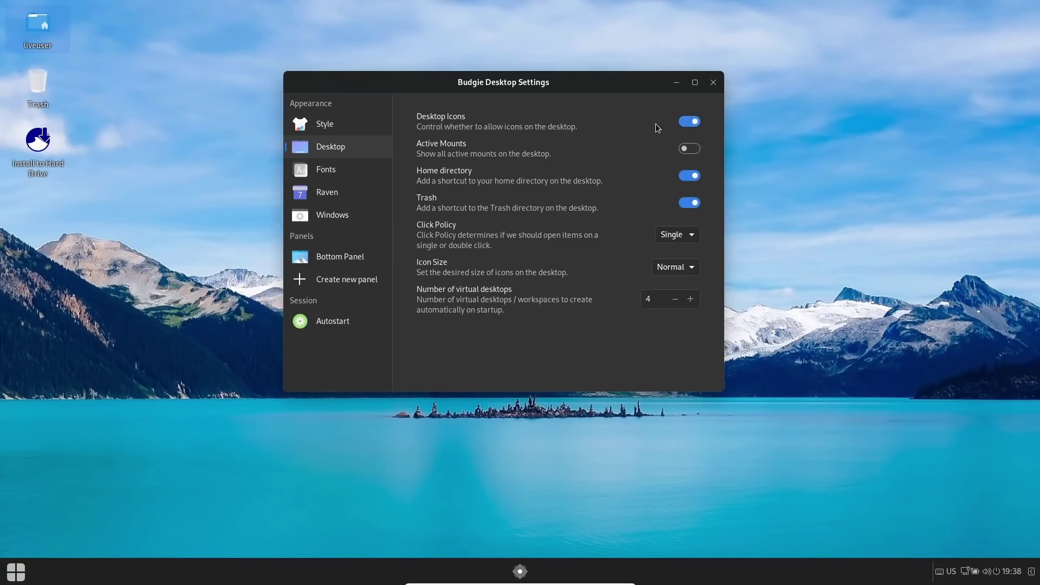
click(689, 179)
click(690, 204)
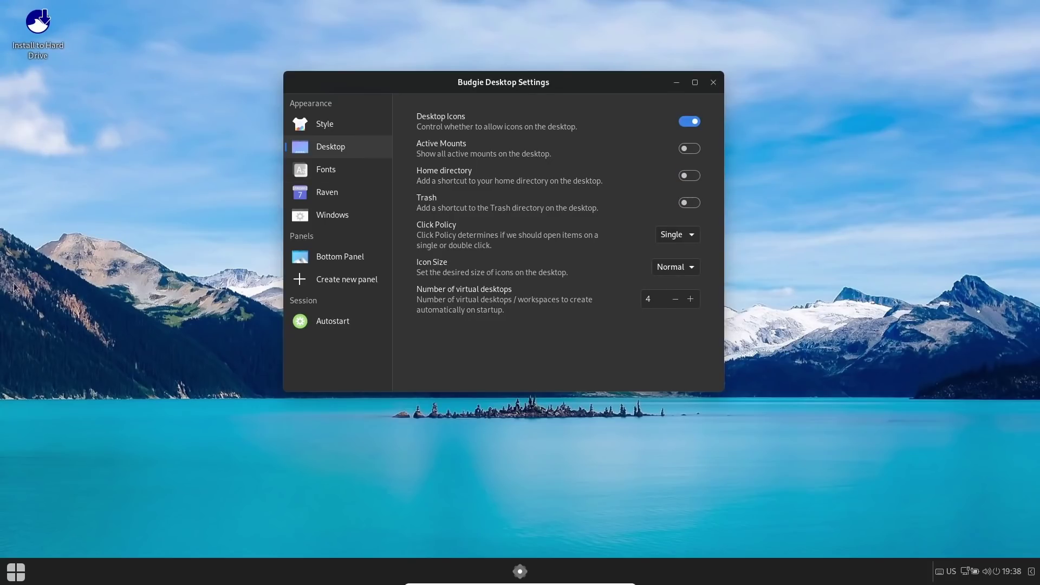
click(694, 153)
click(690, 122)
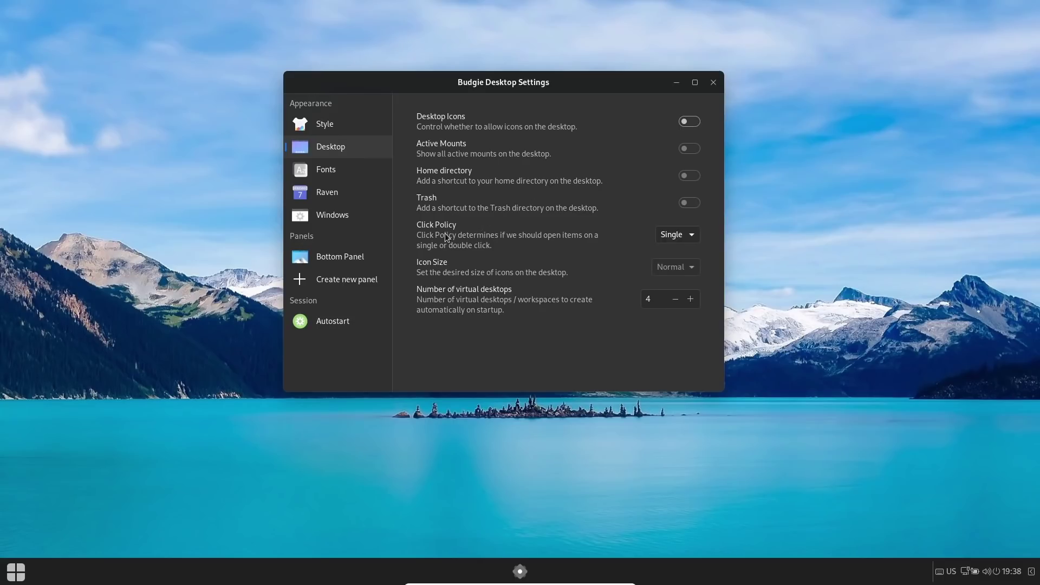
Switch the Click Policy to Double, then back to Single.
click(680, 240)
click(686, 252)
click(680, 235)
click(682, 221)
click(321, 173)
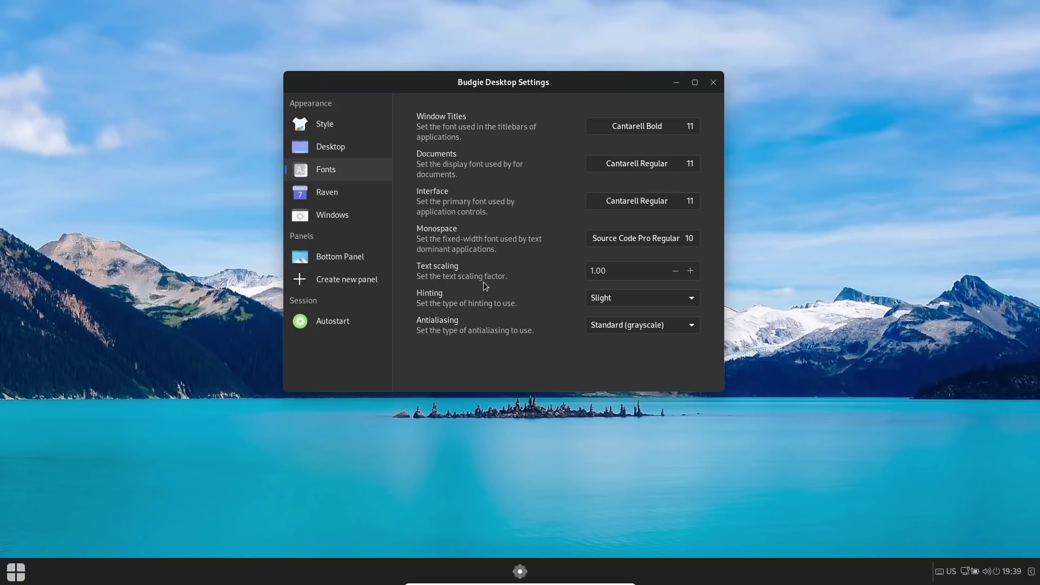
click(326, 197)
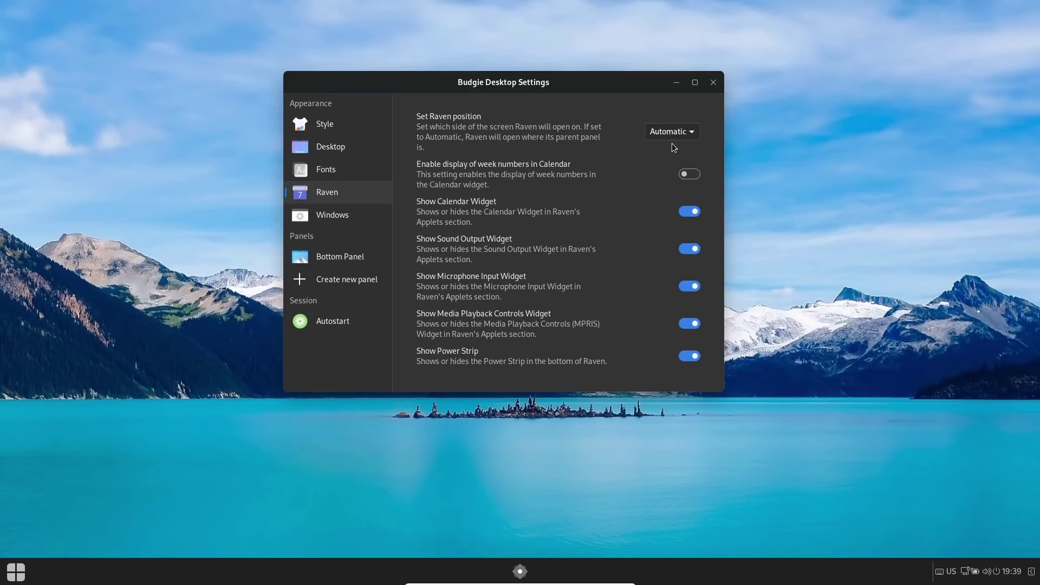
click(1032, 572)
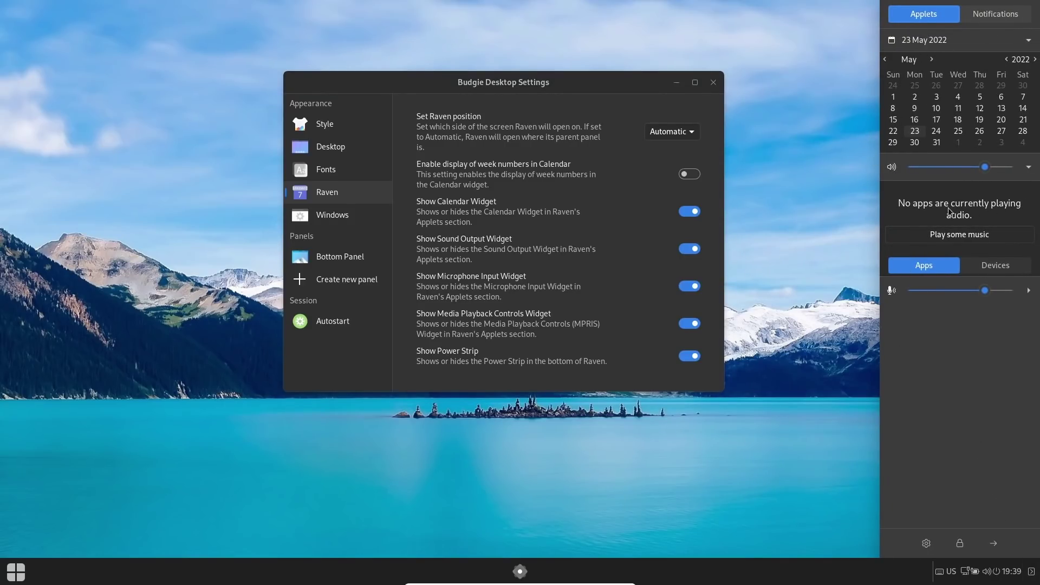
click(685, 213)
click(686, 212)
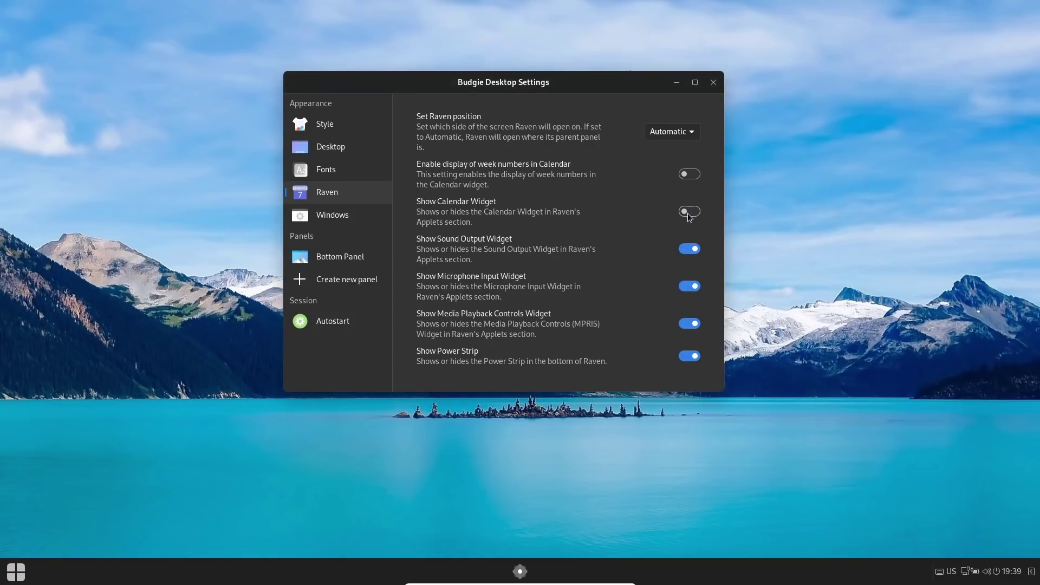
click(1031, 573)
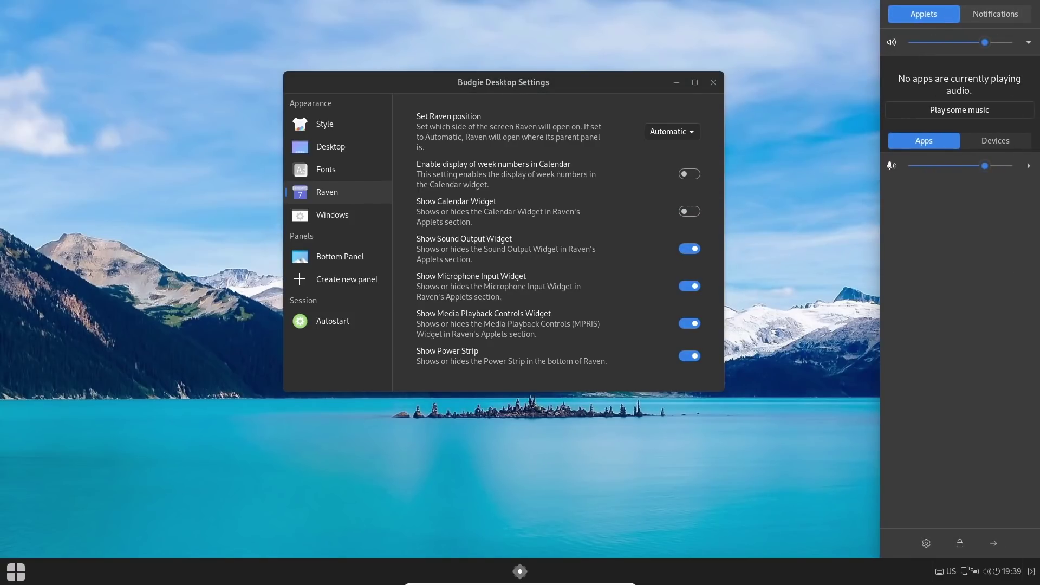
click(693, 215)
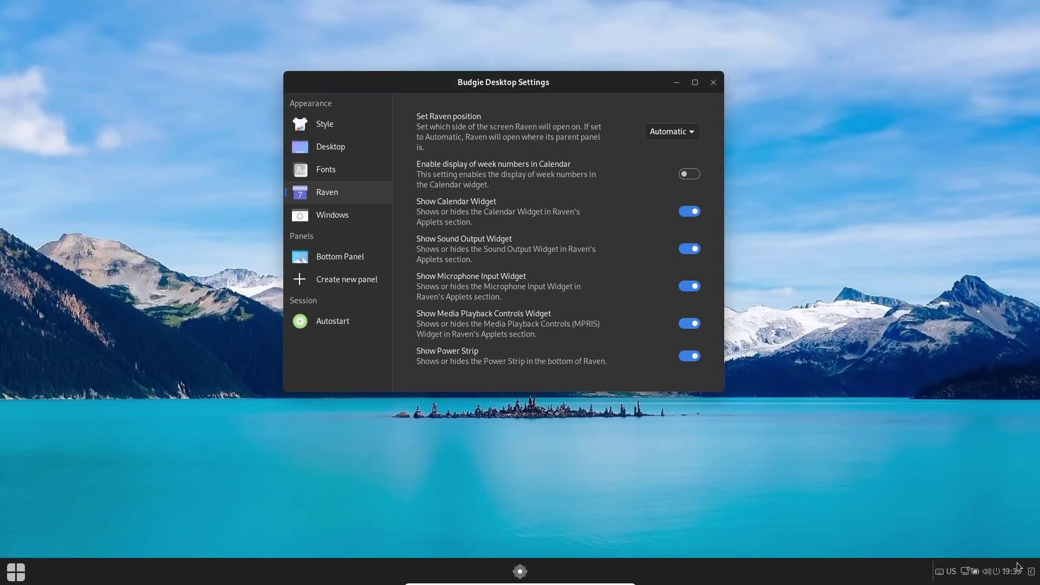
click(1032, 573)
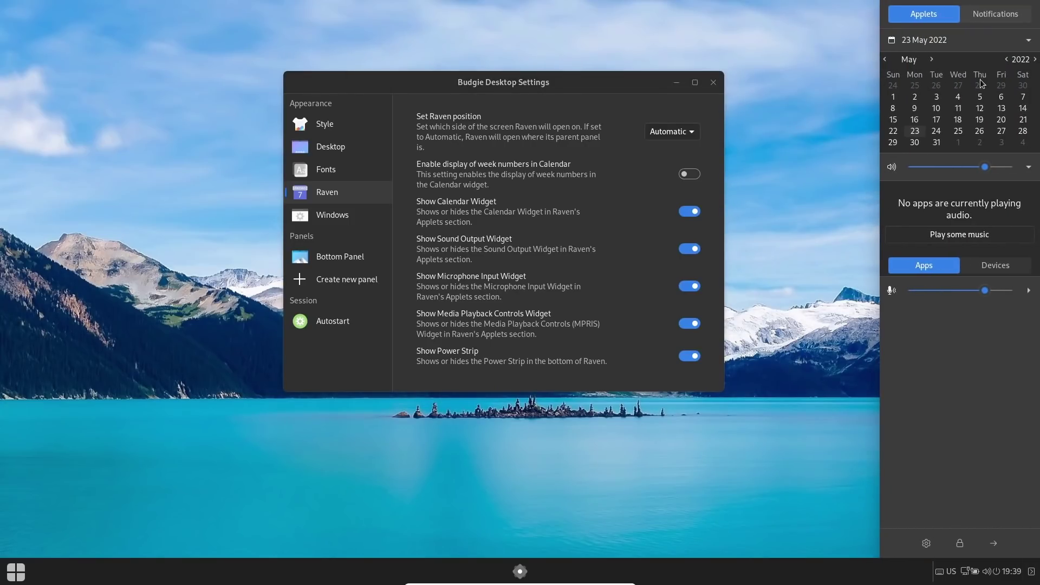
click(693, 174)
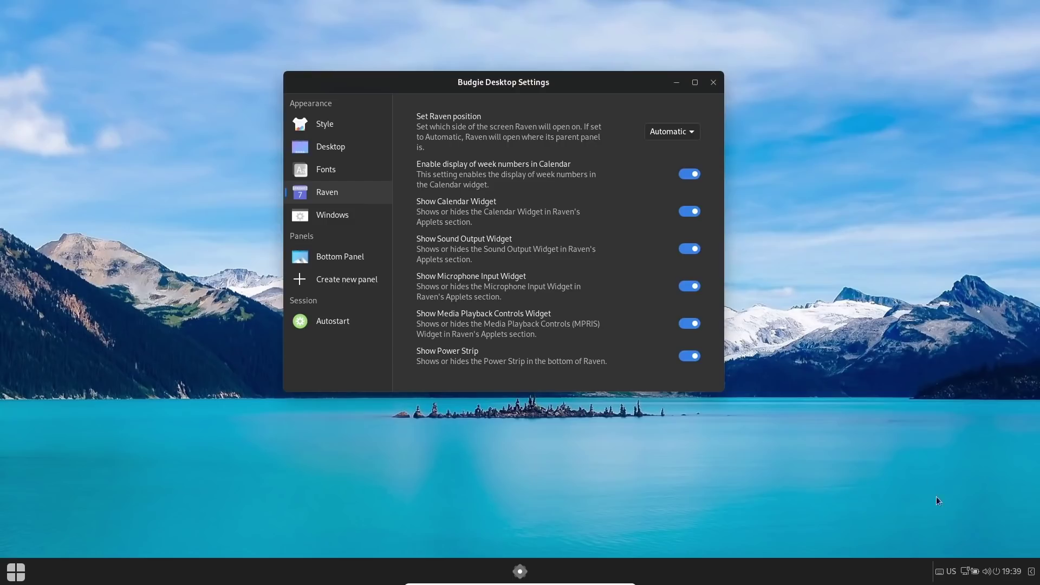
click(1030, 572)
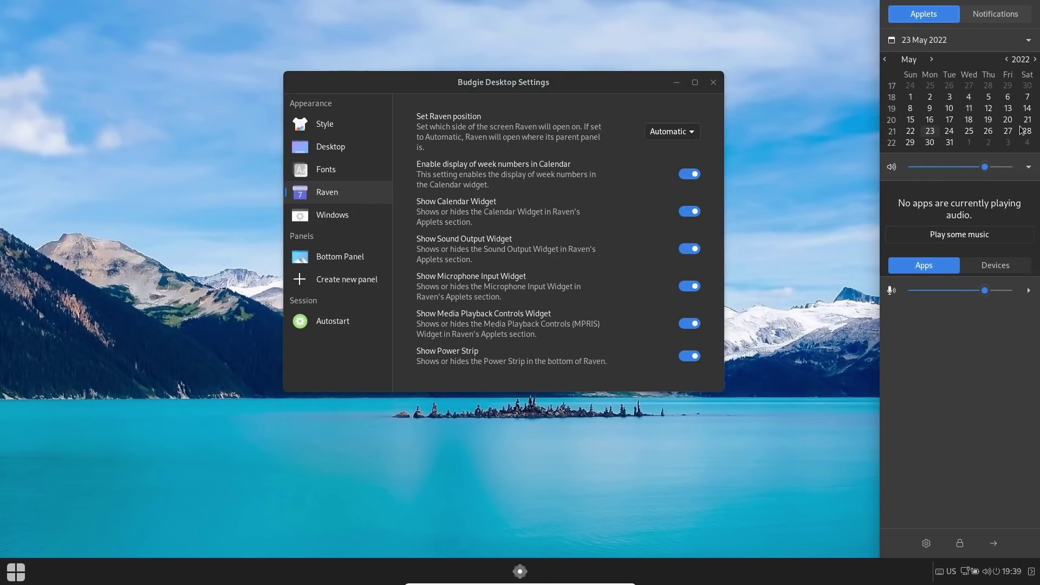
click(684, 172)
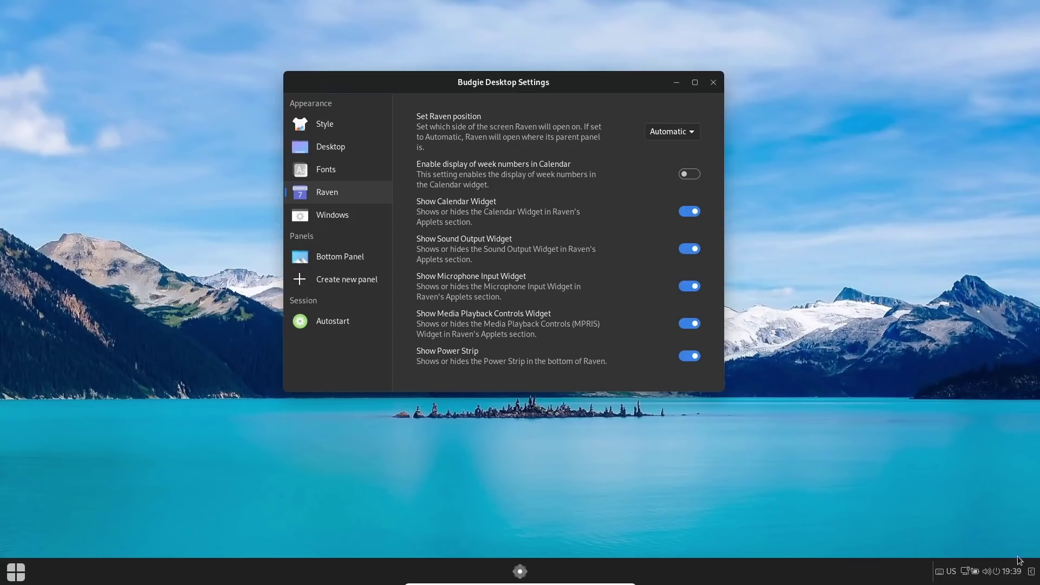
click(1032, 574)
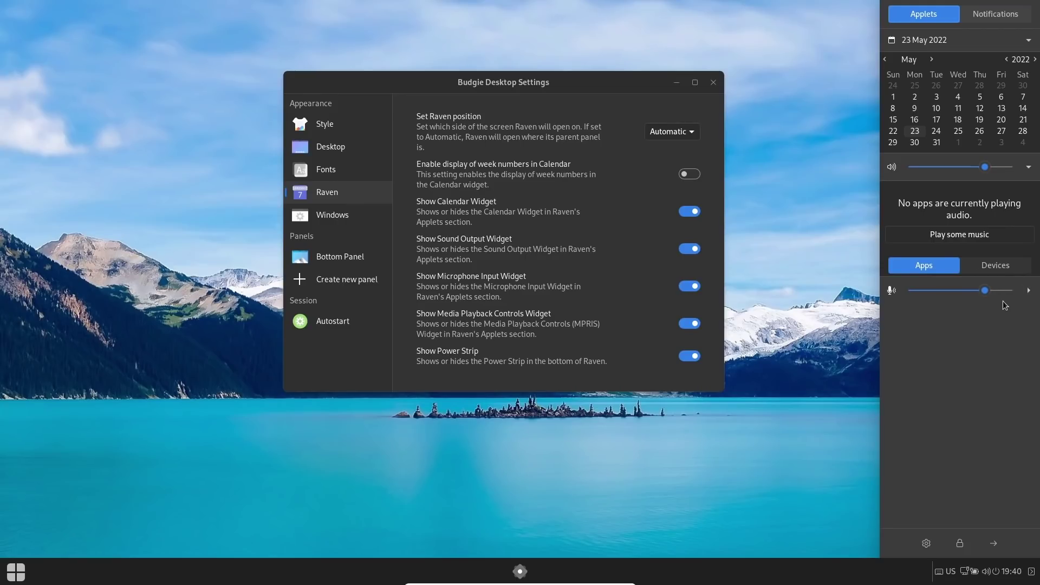
click(996, 15)
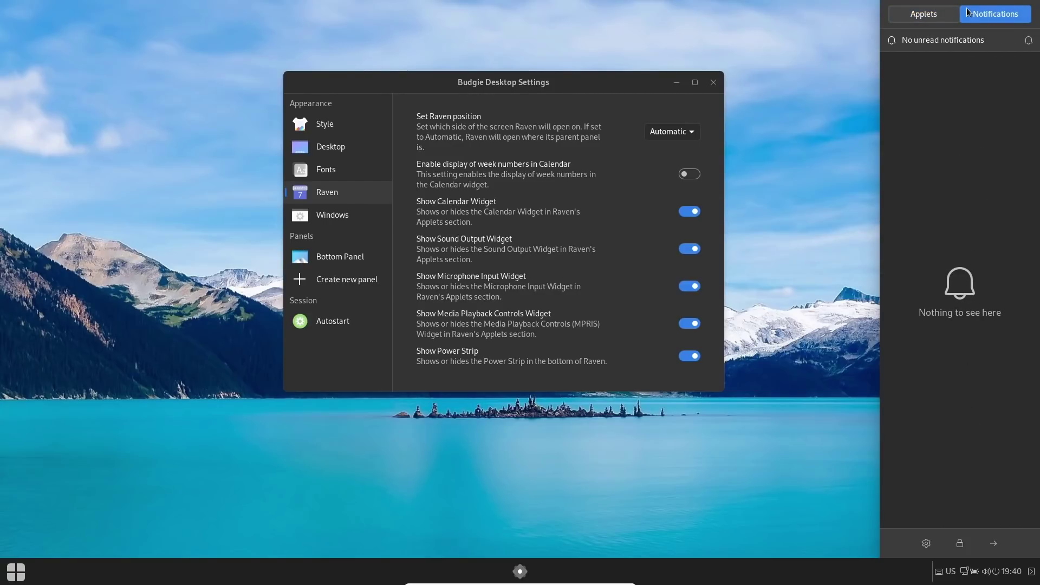
click(932, 17)
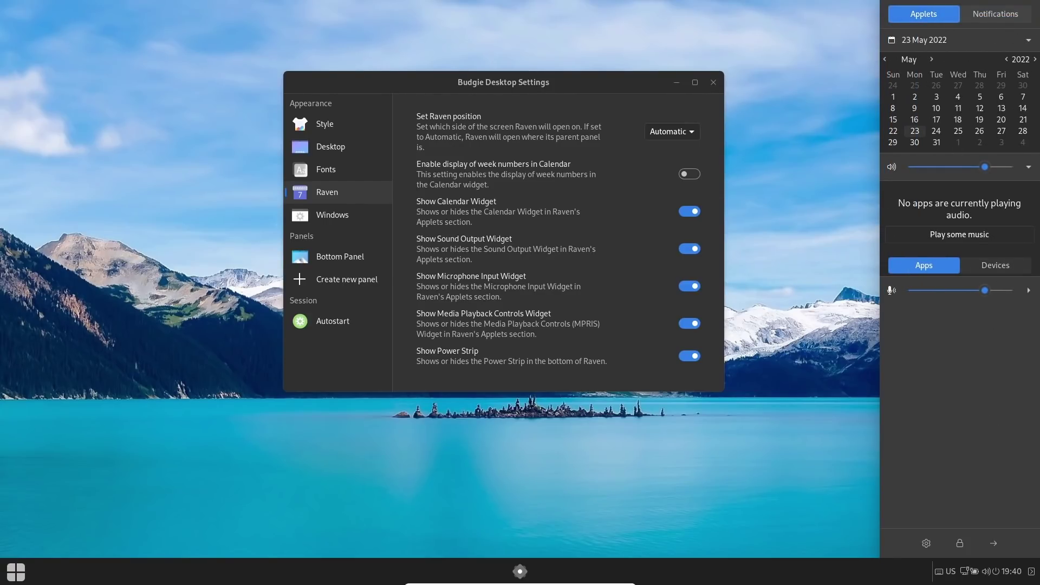
click(808, 88)
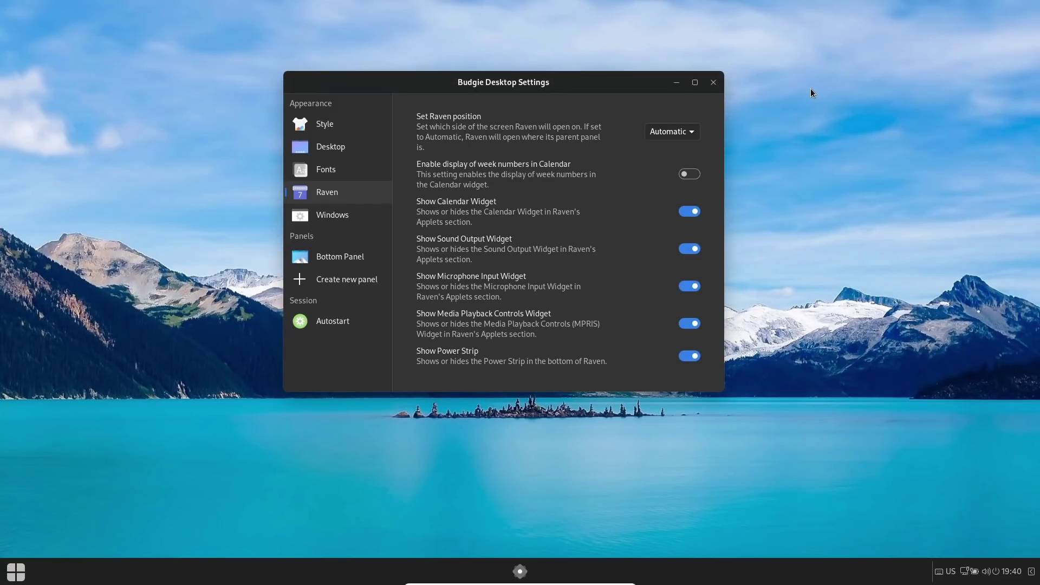
Browse the Windows behaviour options, then show the Bottom Panel's applet list.
click(341, 217)
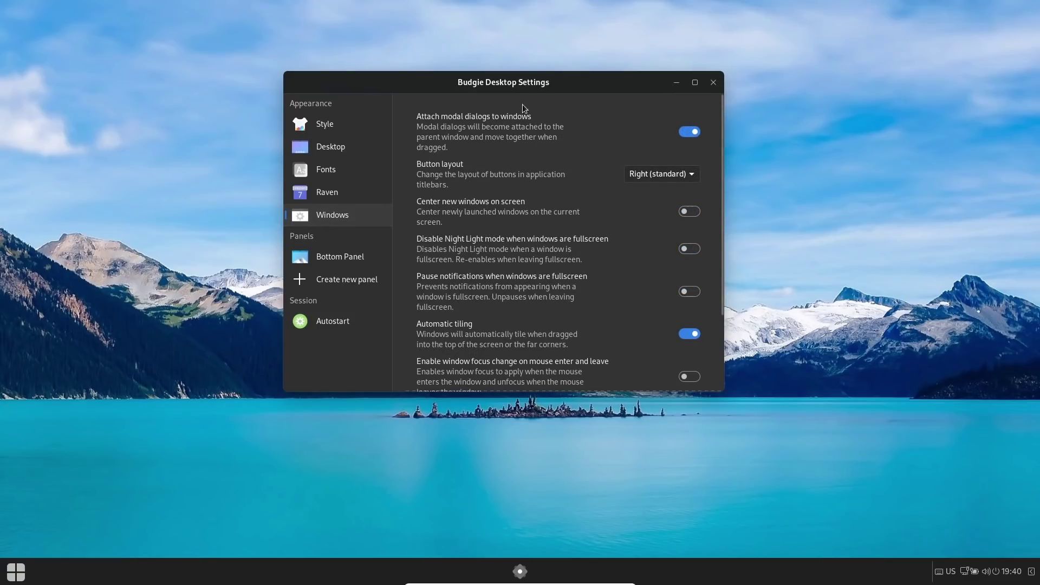
scroll(494, 246, down, 3)
scroll(493, 245, up, 3)
scroll(547, 136, down, 3)
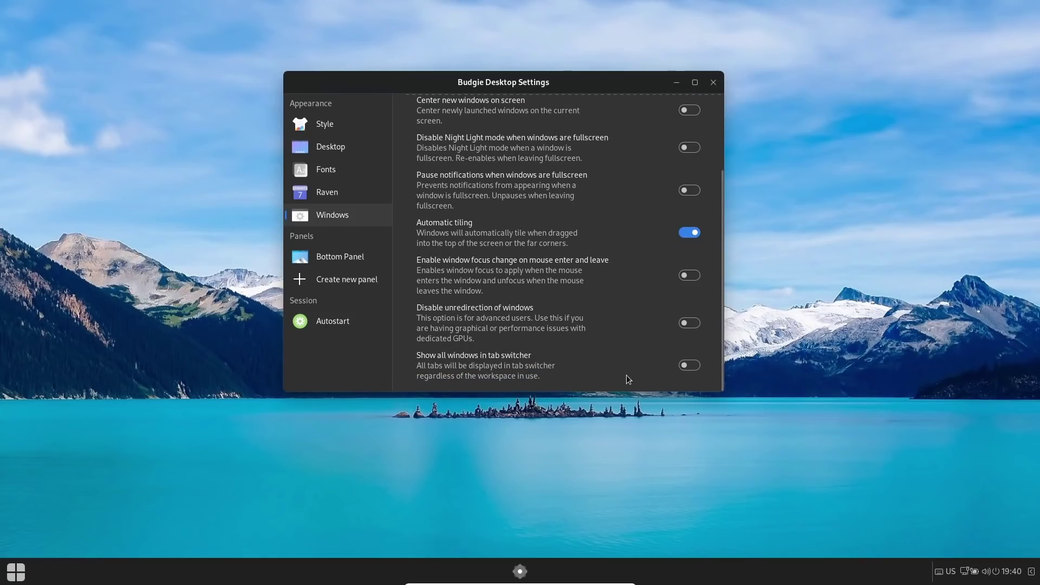
click(344, 255)
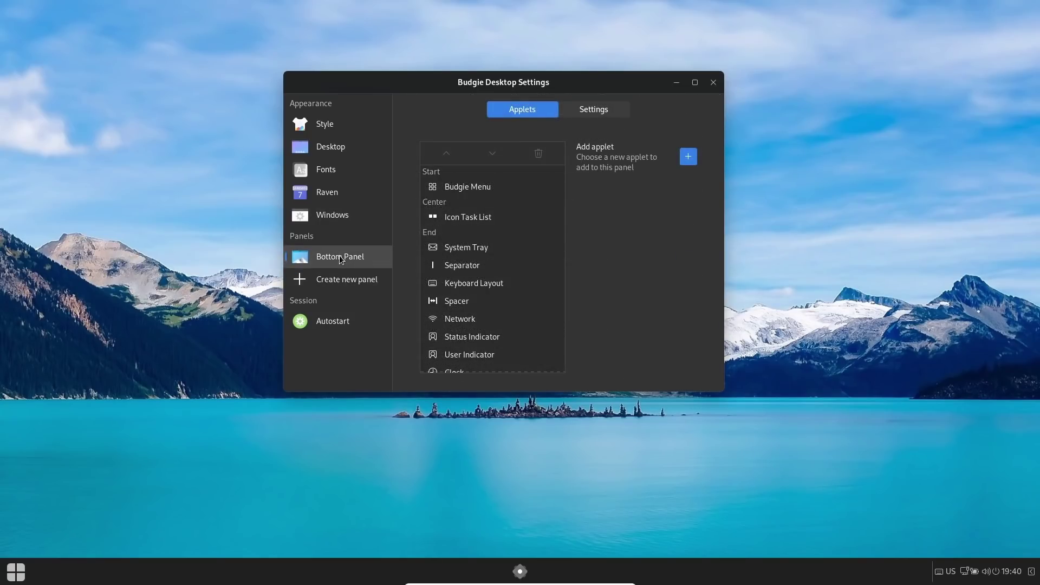
Select the Keyboard Layout applet, delete it, and confirm with Remove applet.
click(472, 289)
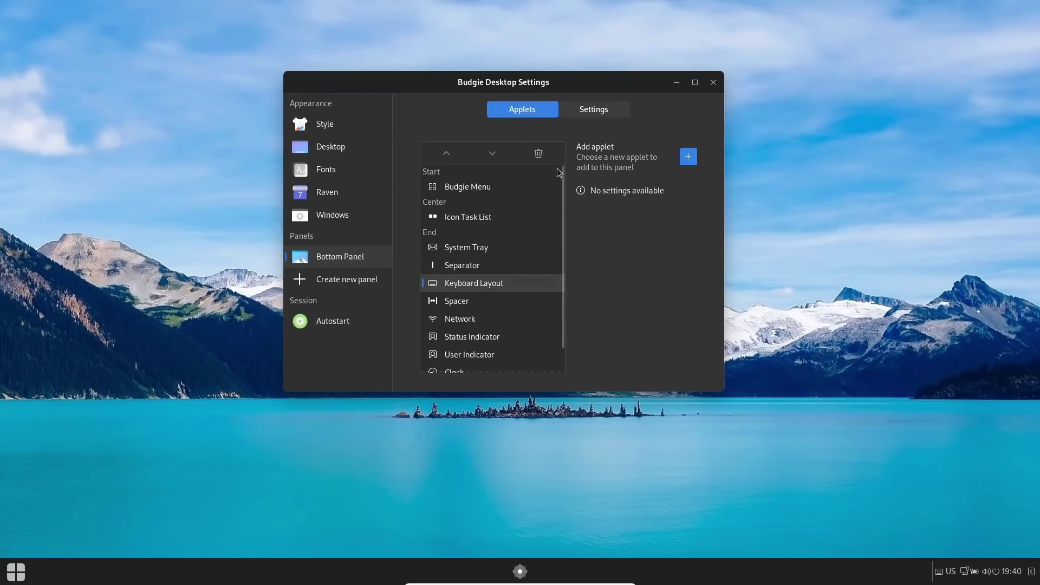
click(539, 155)
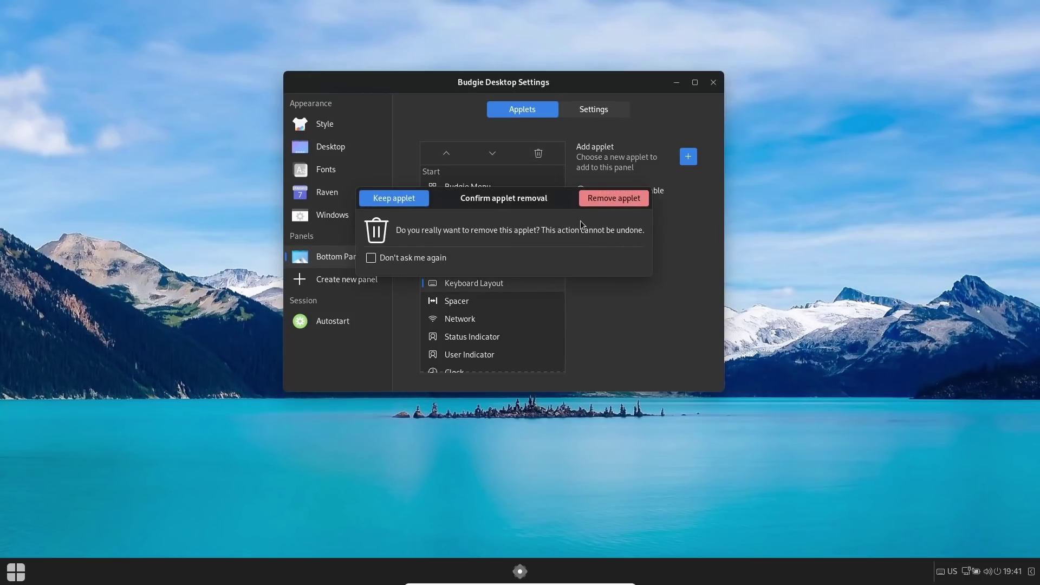
click(616, 200)
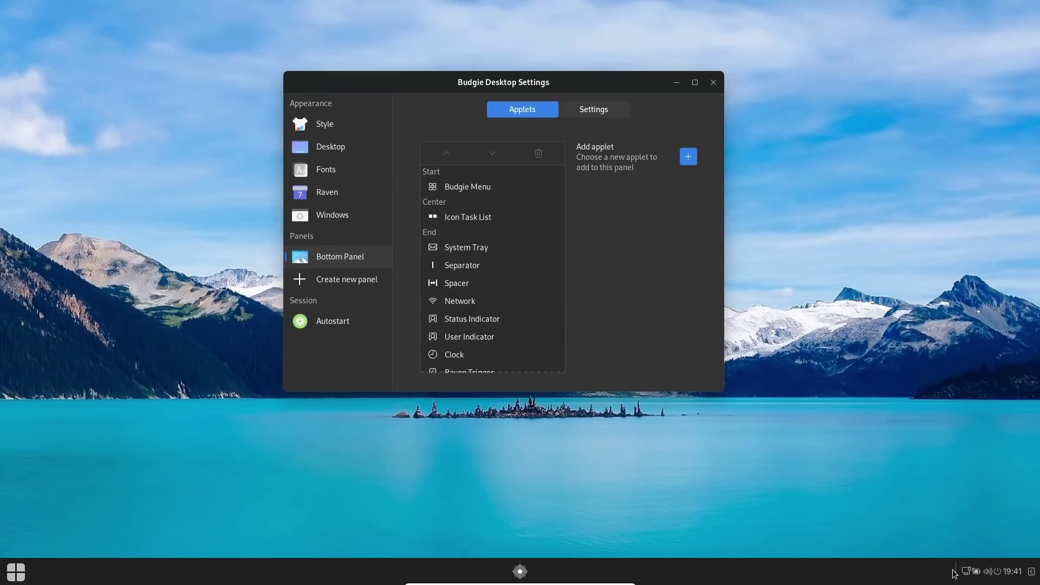
On the panel's Settings tab, set Position to Top, then Right, then back to Bottom.
click(607, 109)
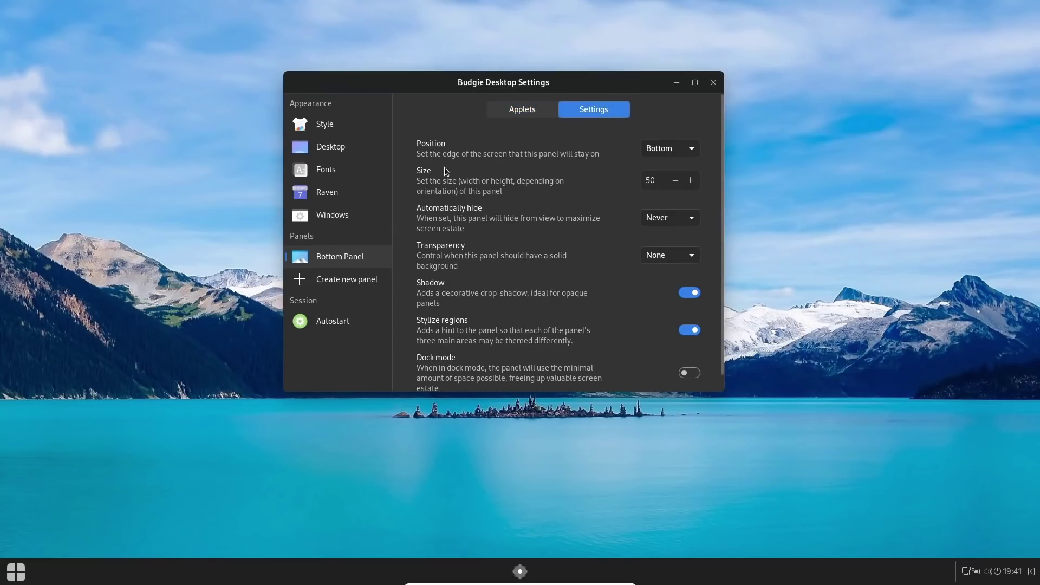
click(684, 148)
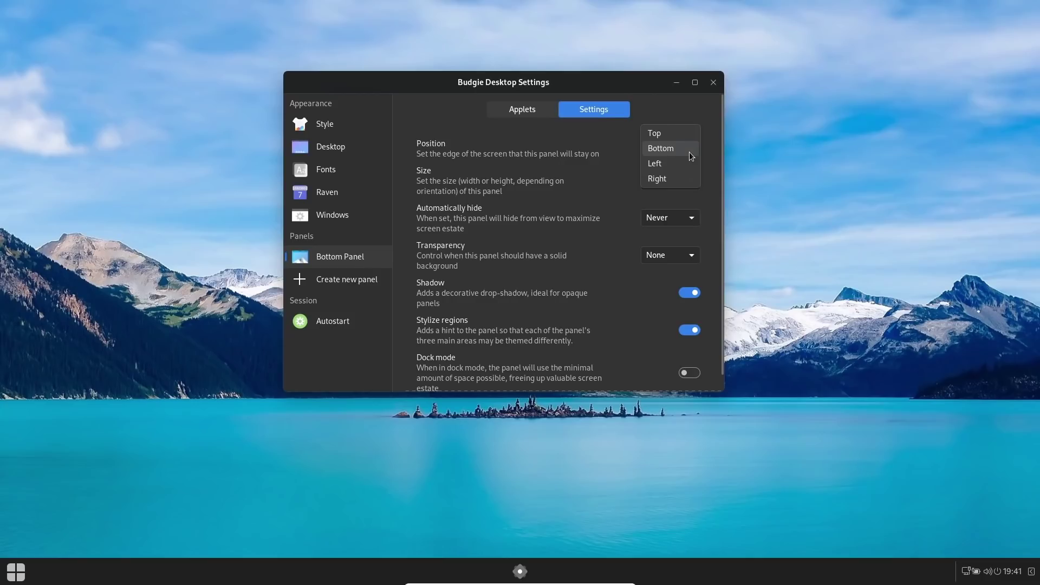
click(677, 164)
scroll(694, 149, up, 2)
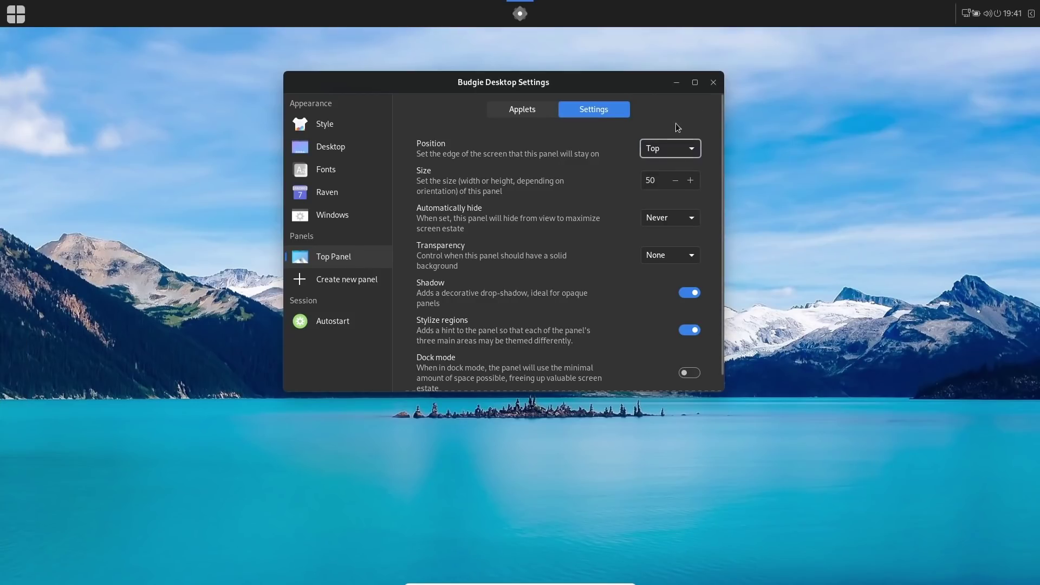
click(697, 152)
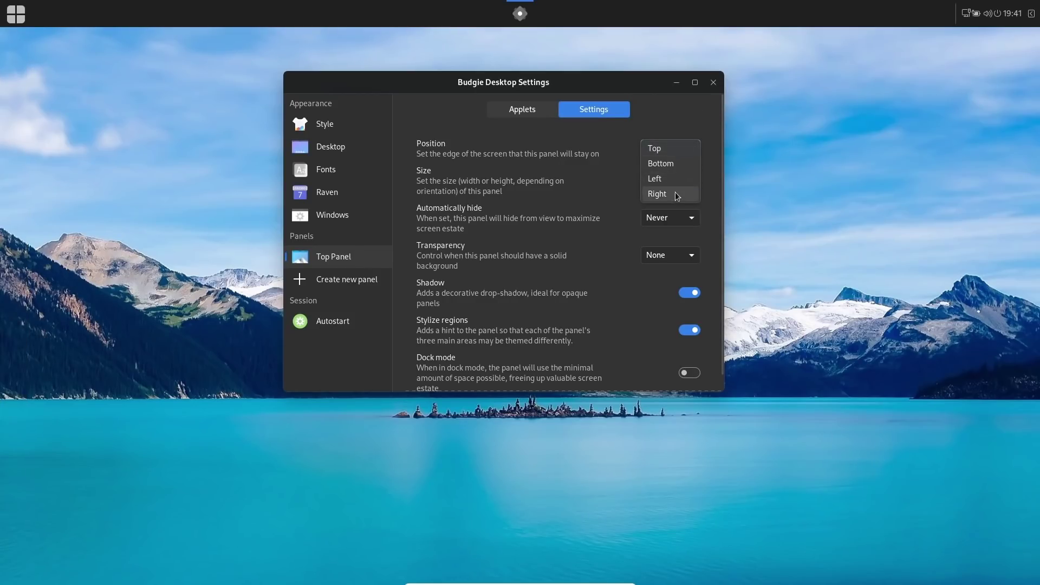
click(675, 194)
click(694, 149)
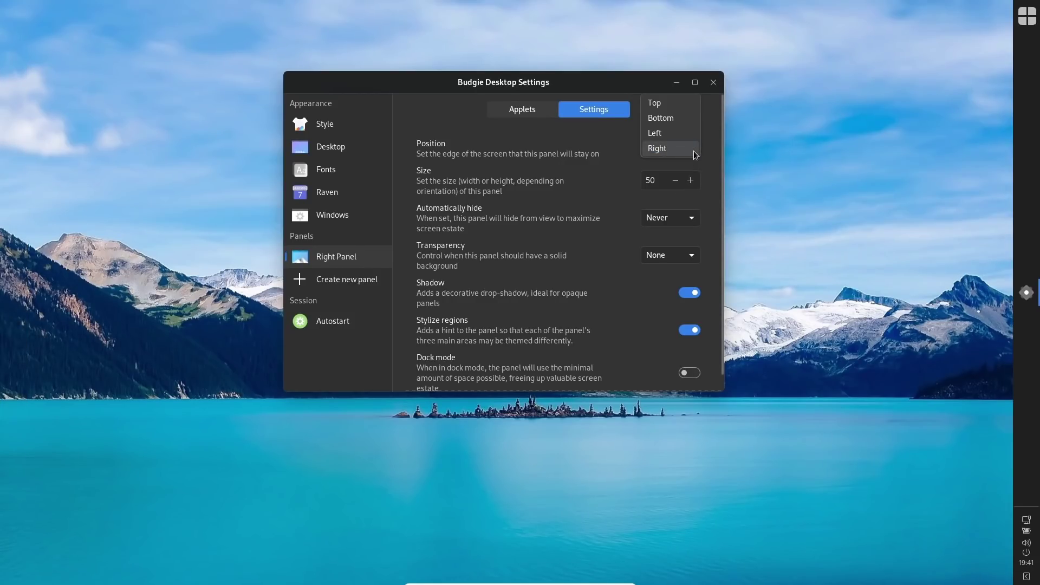
click(668, 119)
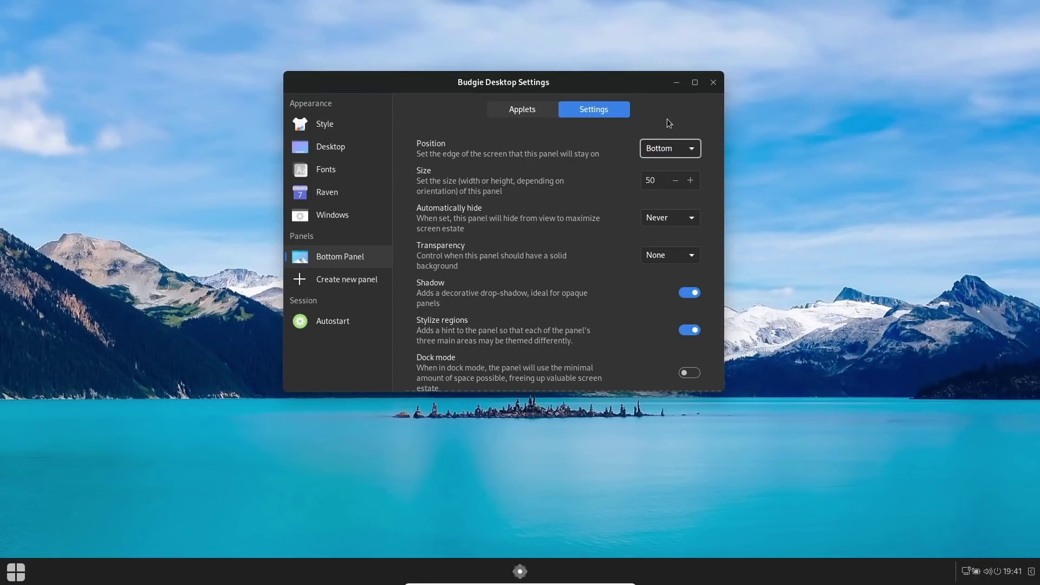
Enlarge the bottom panel, shrink it much thinner, and toggle the drop shadow off and on.
click(690, 180)
click(690, 180)
click(691, 180)
click(691, 180)
click(691, 181)
click(691, 181)
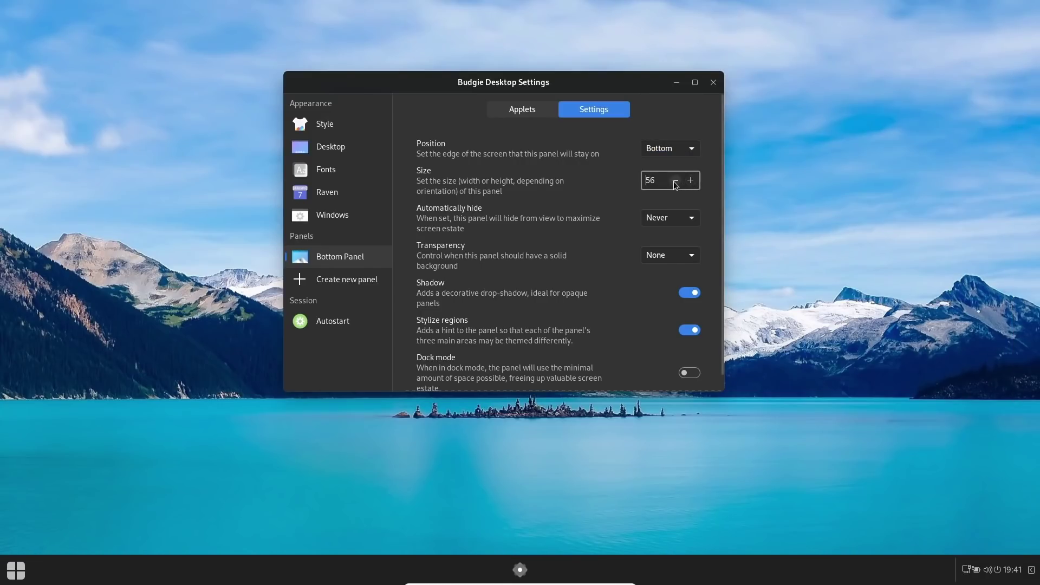
drag(676, 185, 691, 185)
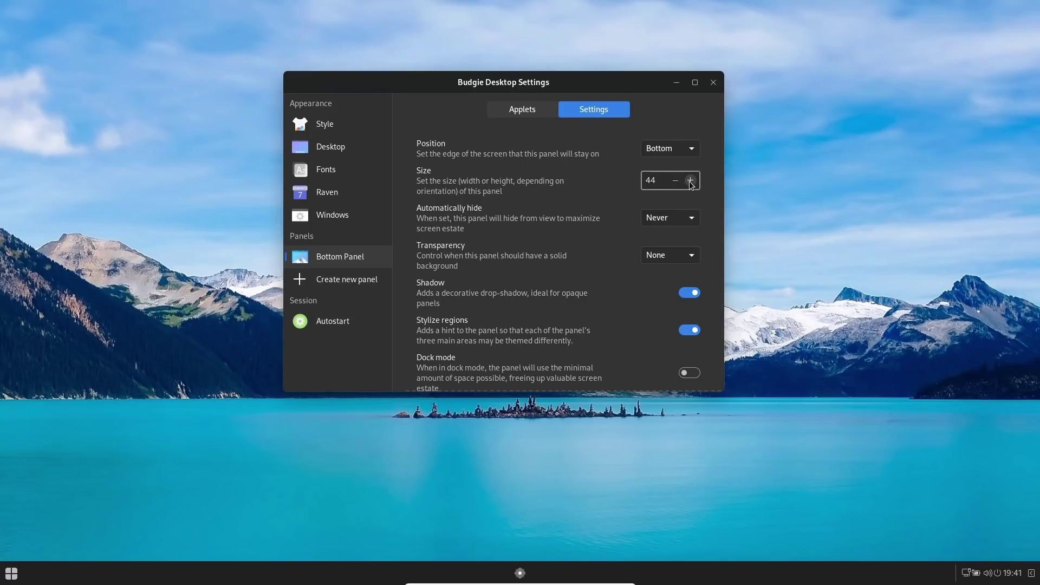
click(688, 294)
click(687, 295)
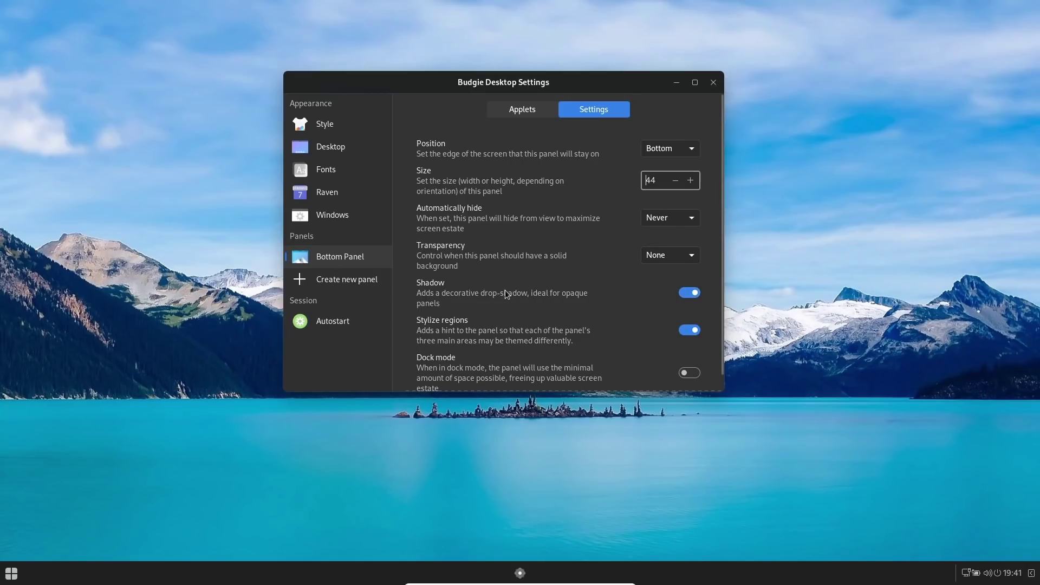
Try Dock mode with the Raven sidebar, disable it again, and view the Autostart apps.
scroll(506, 294, down, 1)
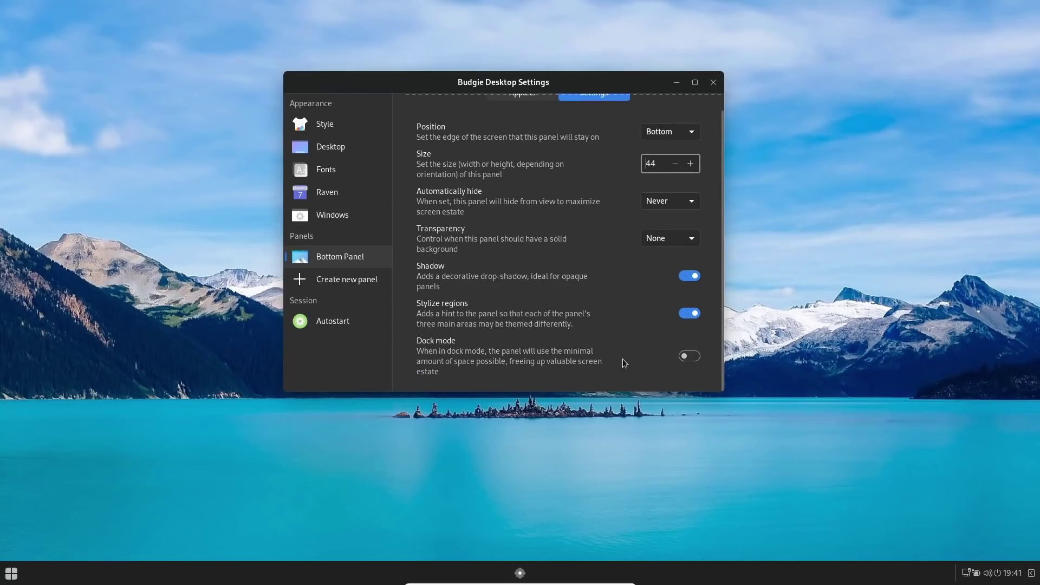
click(696, 358)
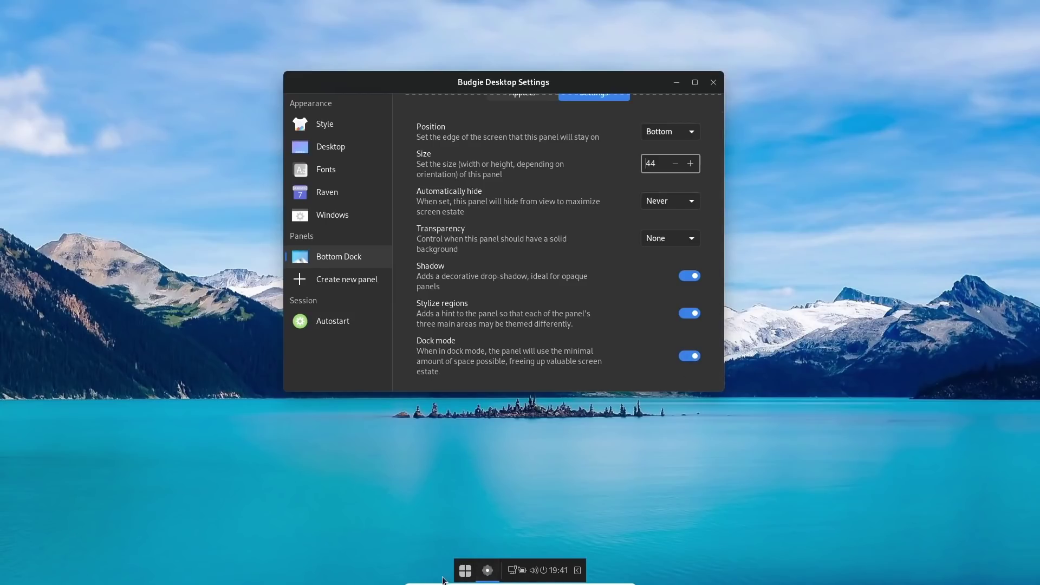
click(578, 571)
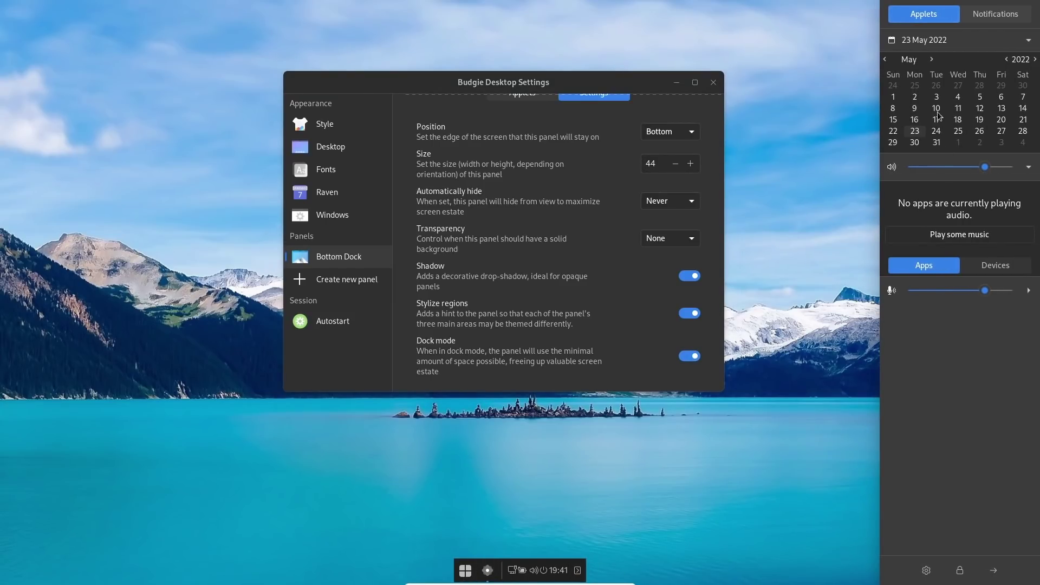
click(615, 488)
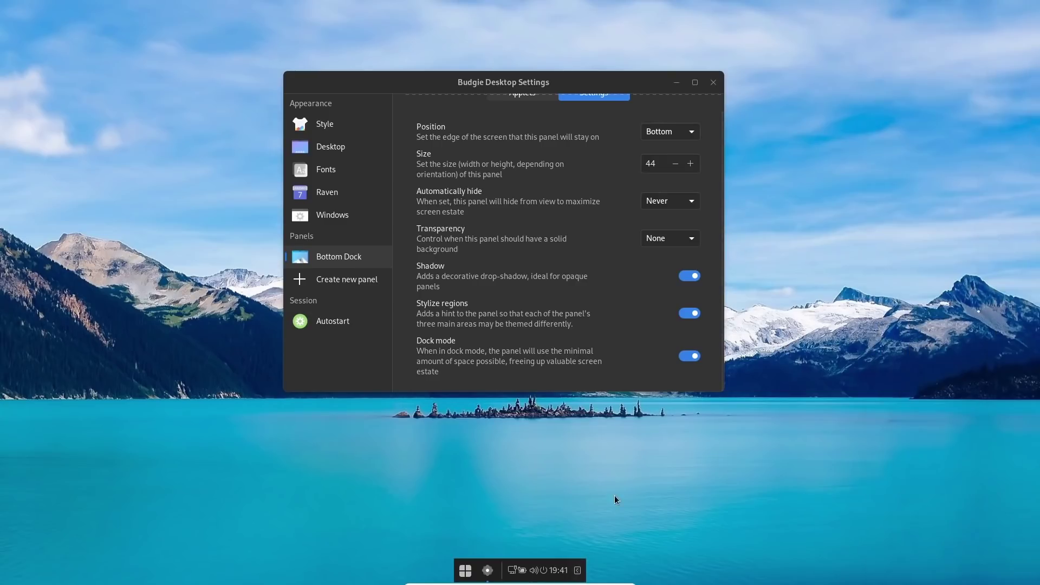
click(688, 356)
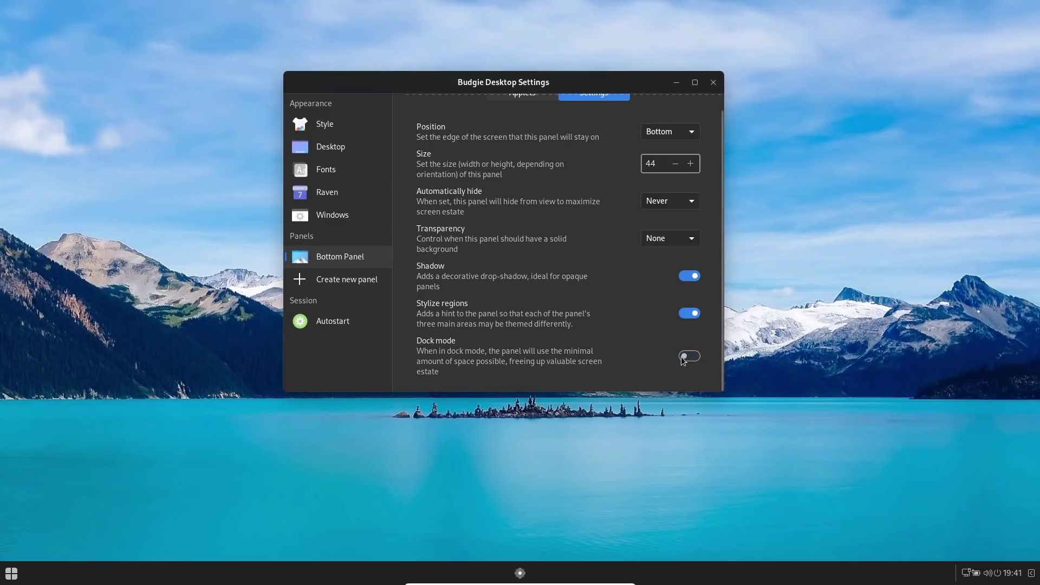
click(327, 322)
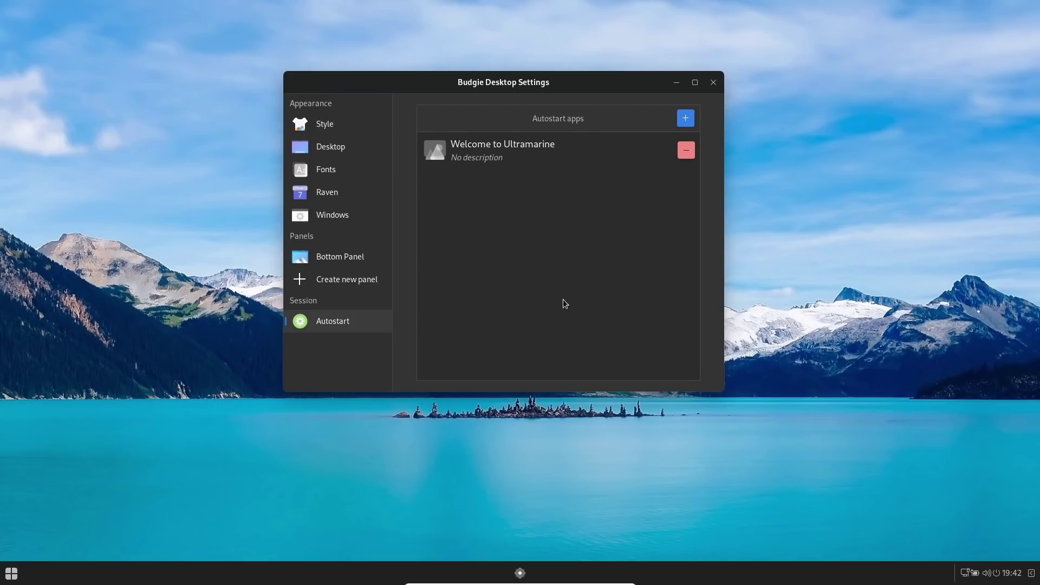
Close Budgie Desktop Settings and open System Settings from the desktop's right-click menu.
click(713, 82)
right_click(504, 186)
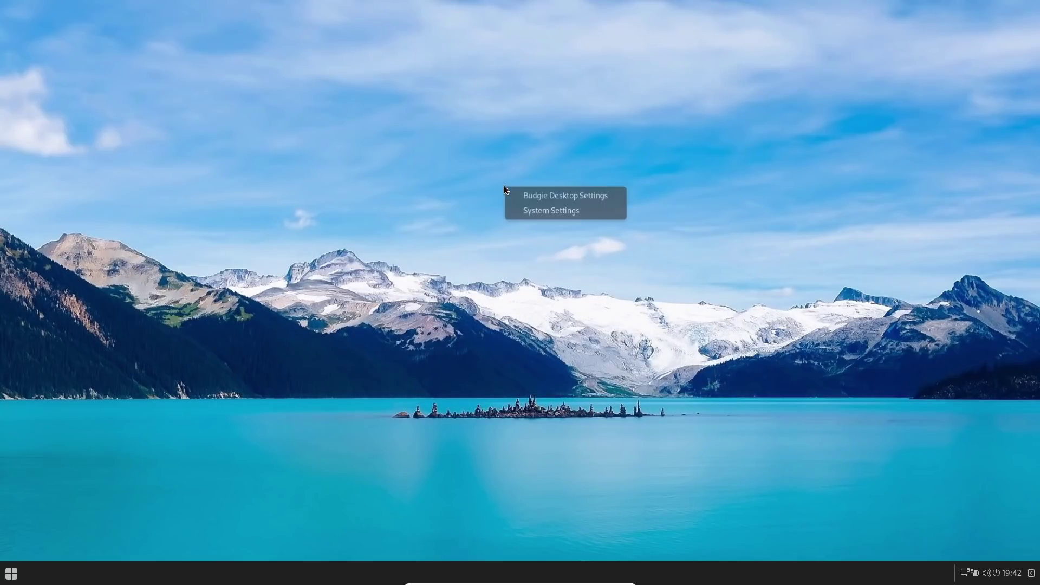
click(539, 213)
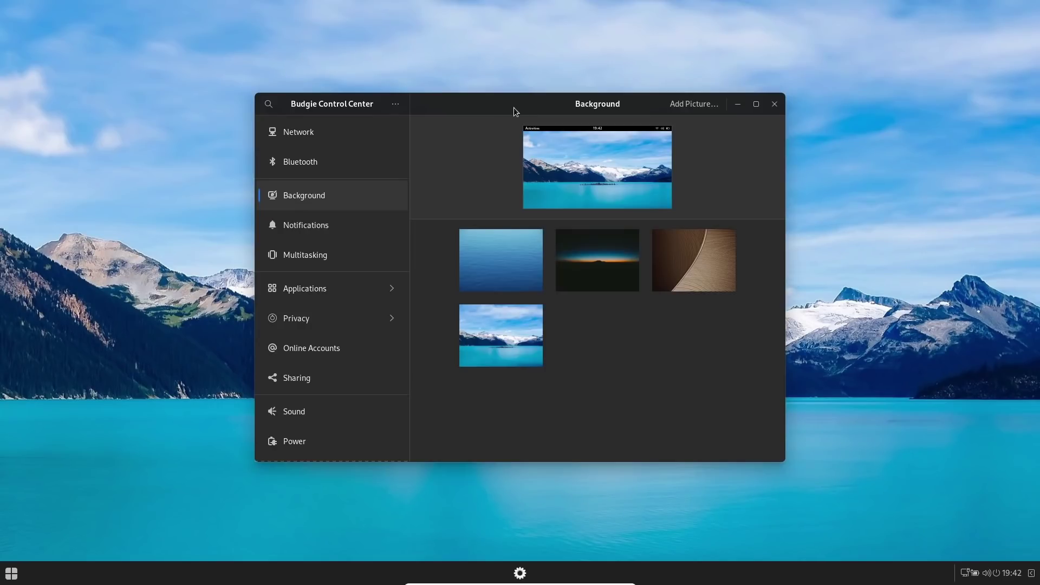
drag(513, 107, 514, 60)
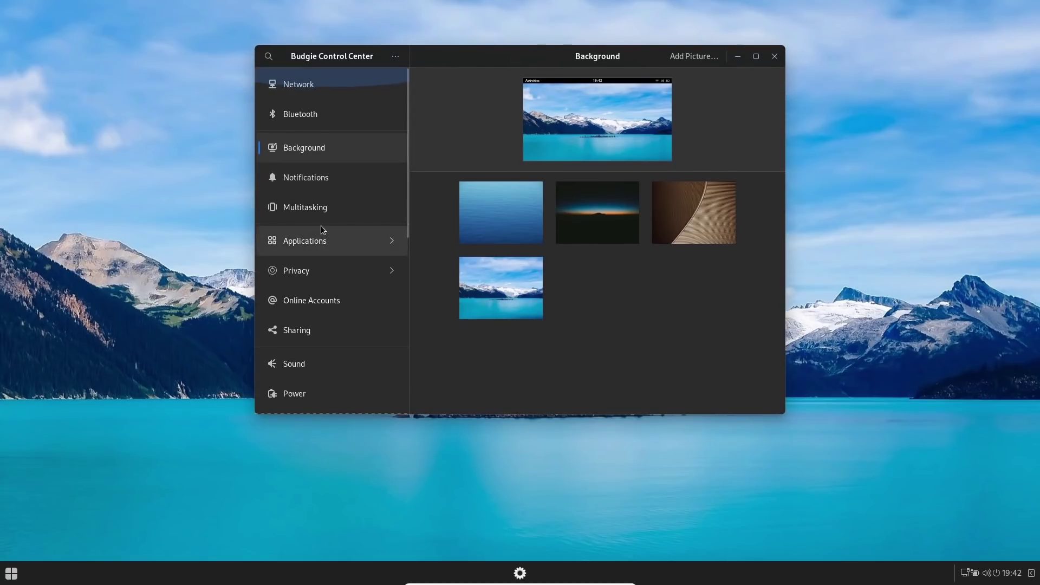
On the Background page, make the brown curved wood-slat picture the wallpaper.
scroll(321, 226, down, 5)
scroll(320, 226, up, 5)
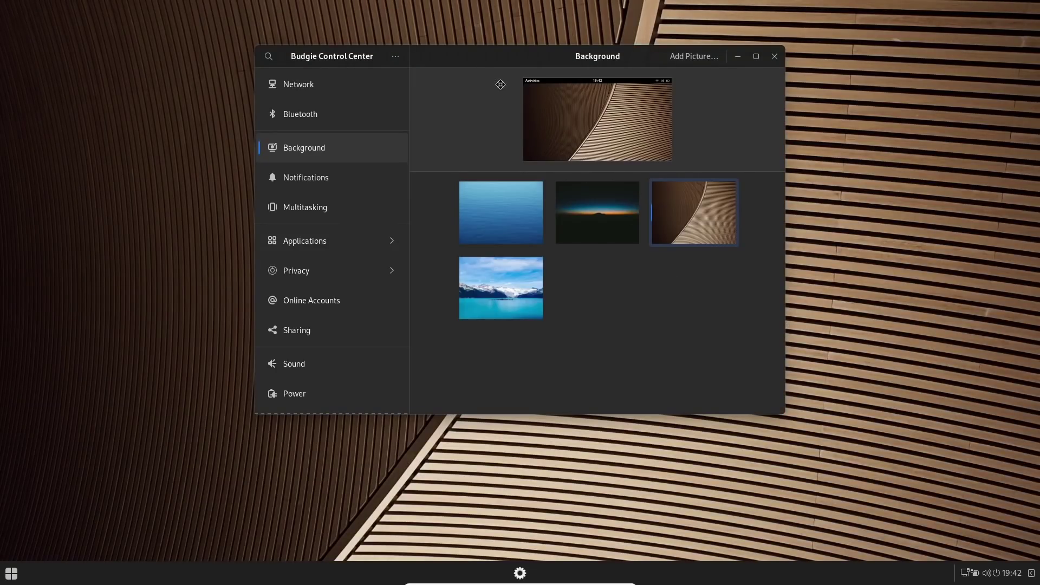
drag(501, 85, 460, 82)
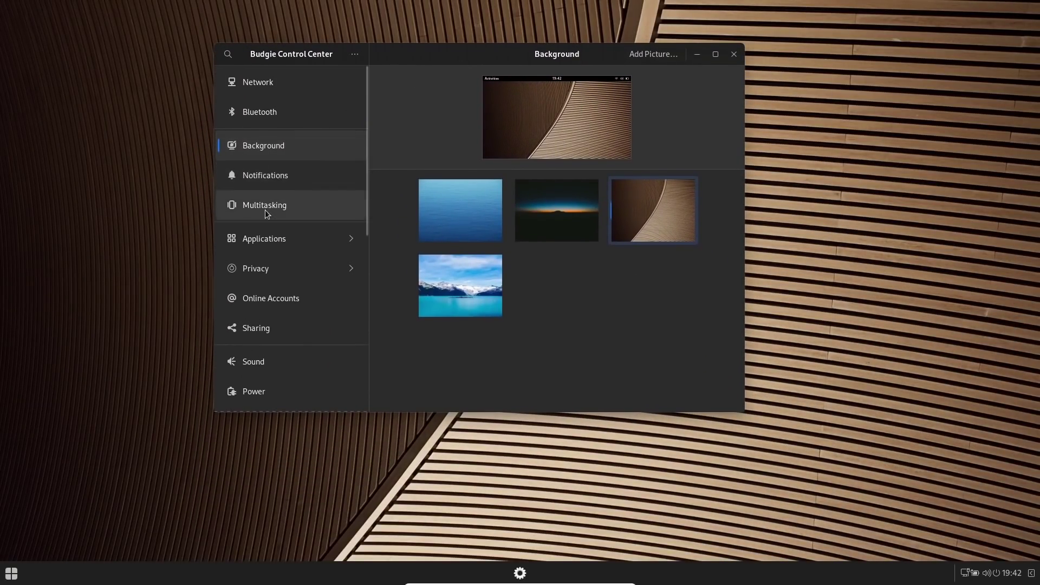
scroll(267, 207, down, 5)
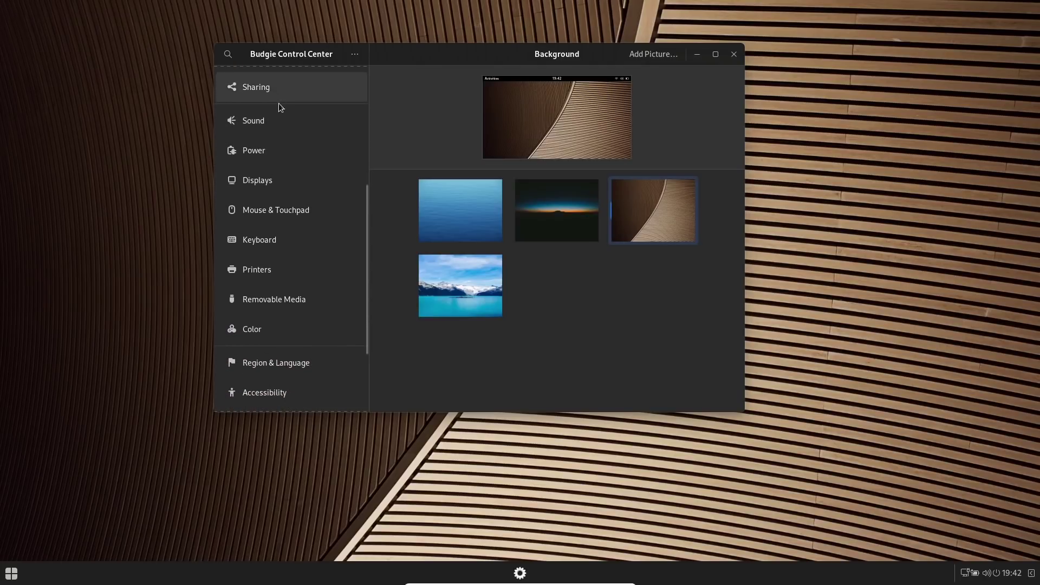
scroll(318, 193, down, 4)
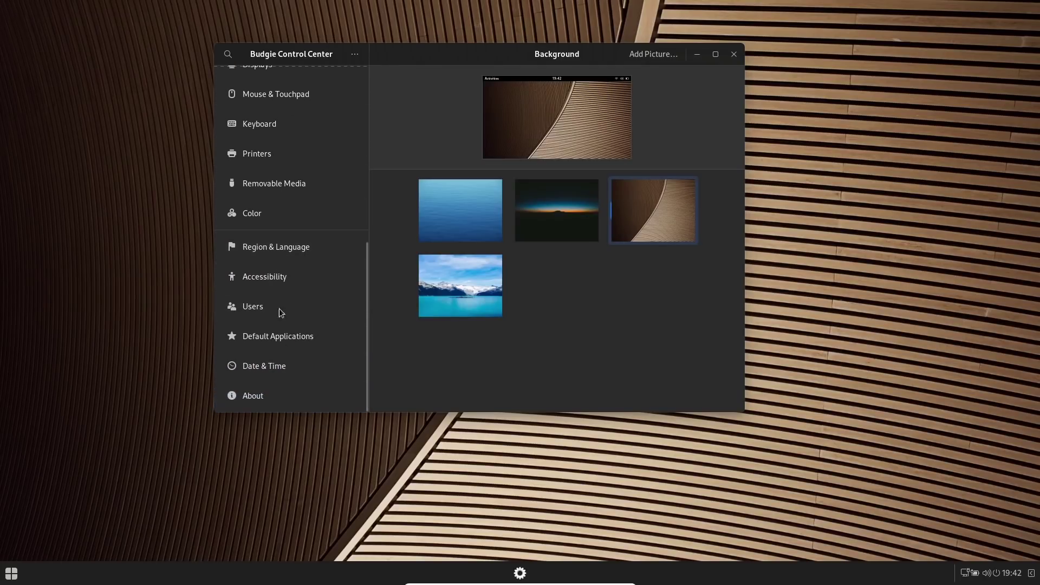
Scroll through the About page (Budgie 10.5.3, Ultramarine Linux 36), then close Control Center.
click(251, 398)
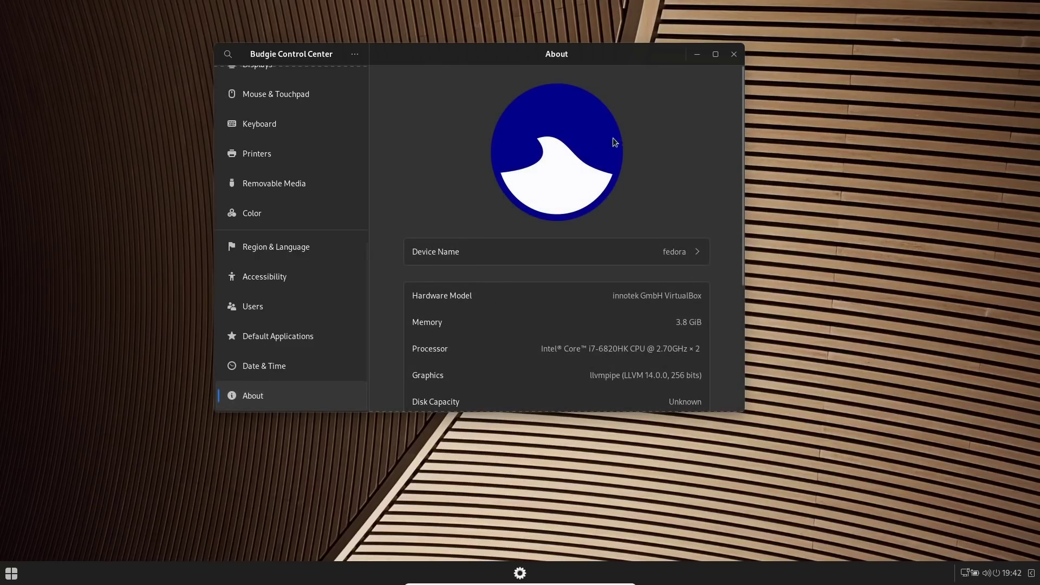
scroll(643, 197, down, 3)
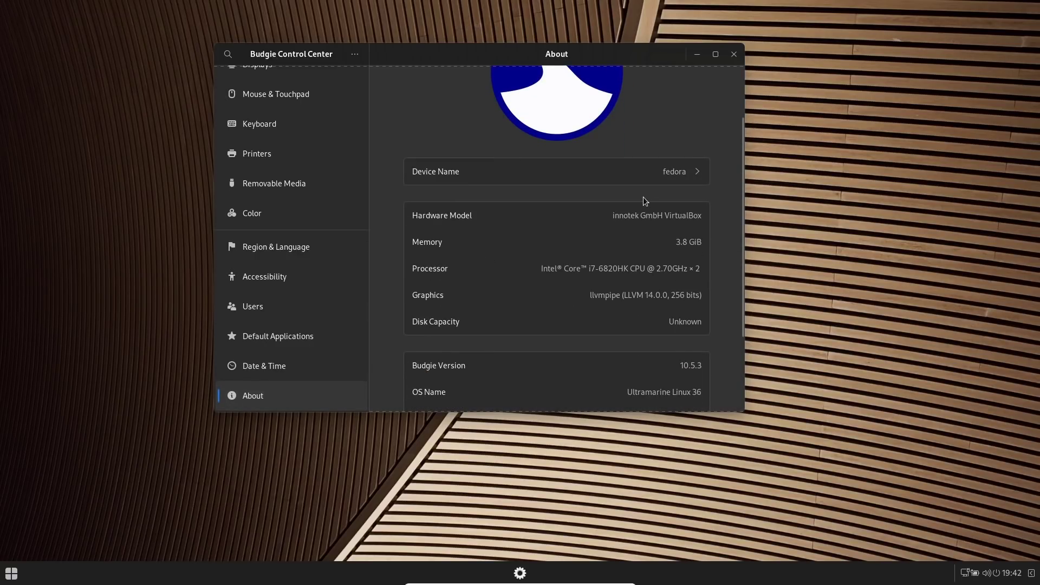
scroll(486, 281, down, 2)
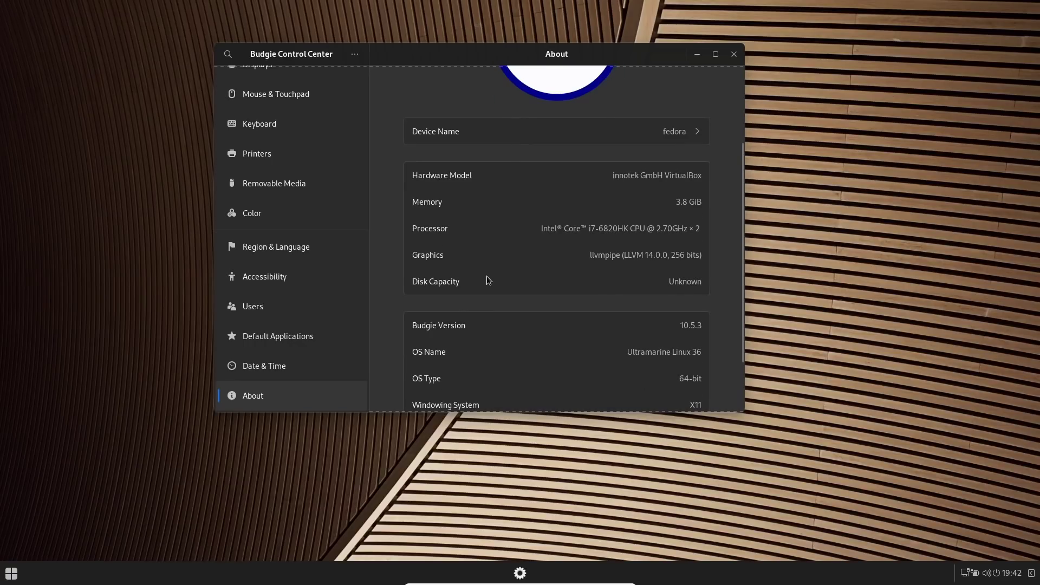
scroll(486, 275, down, 3)
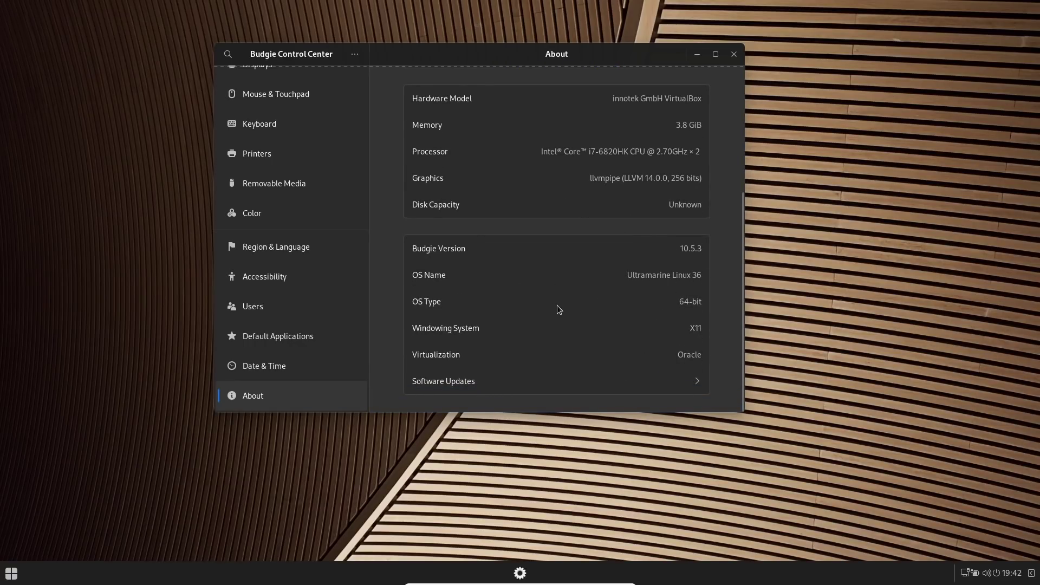
scroll(556, 306, up, 8)
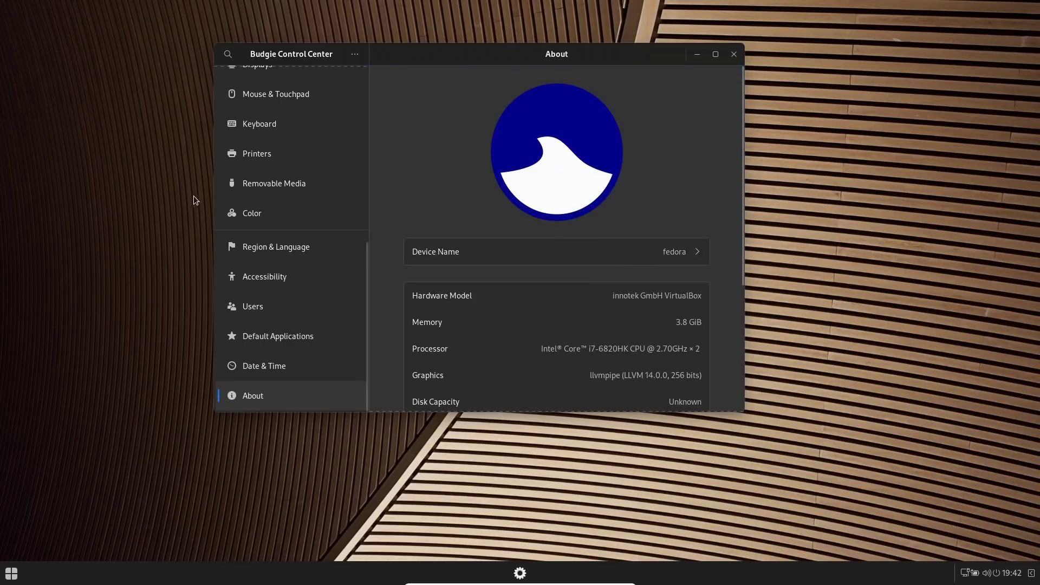
scroll(301, 214, up, 10)
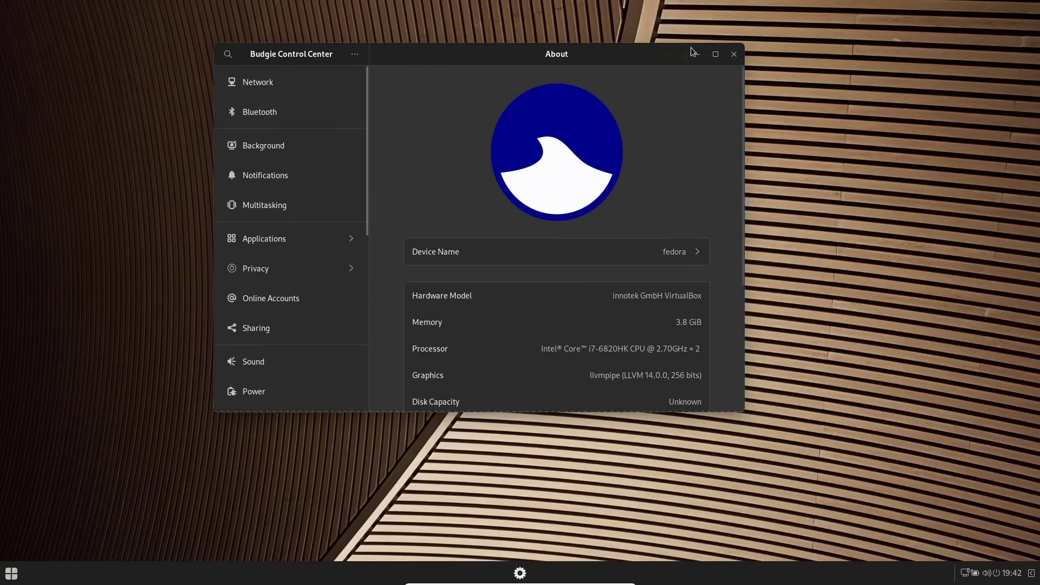
click(733, 54)
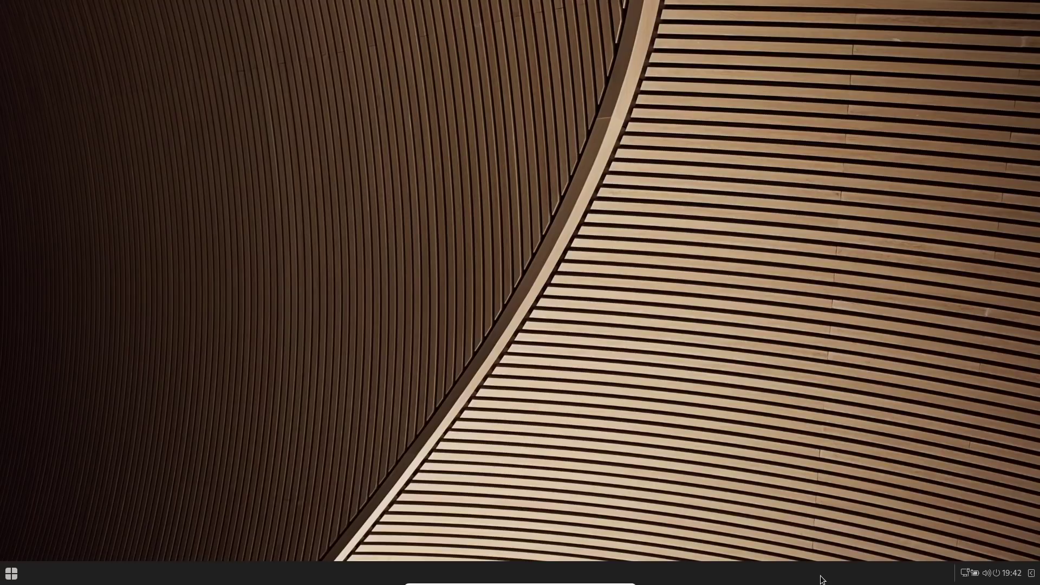
Launch Connections from the application menu's Accessories category.
click(13, 576)
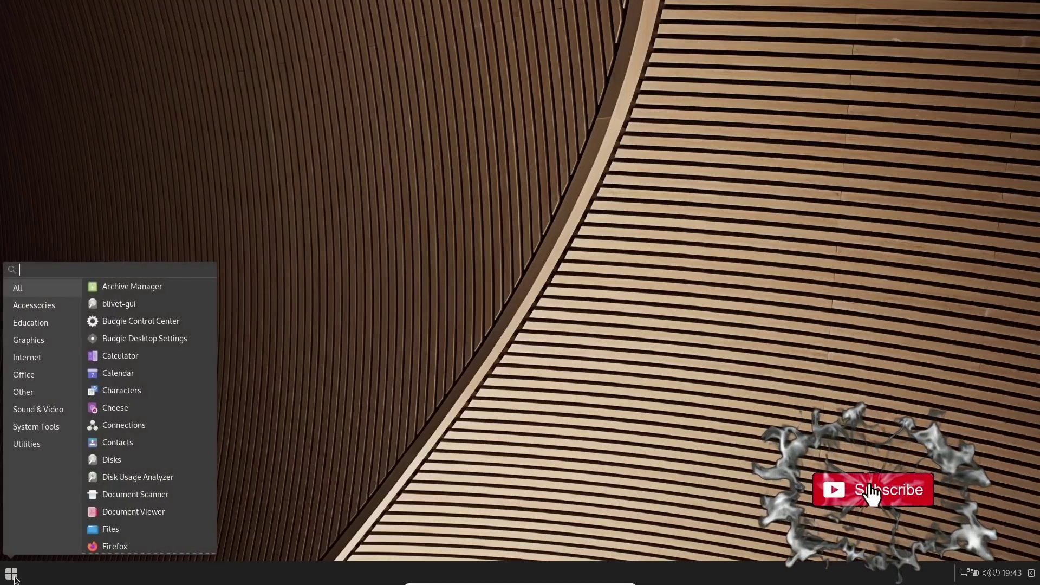
click(41, 308)
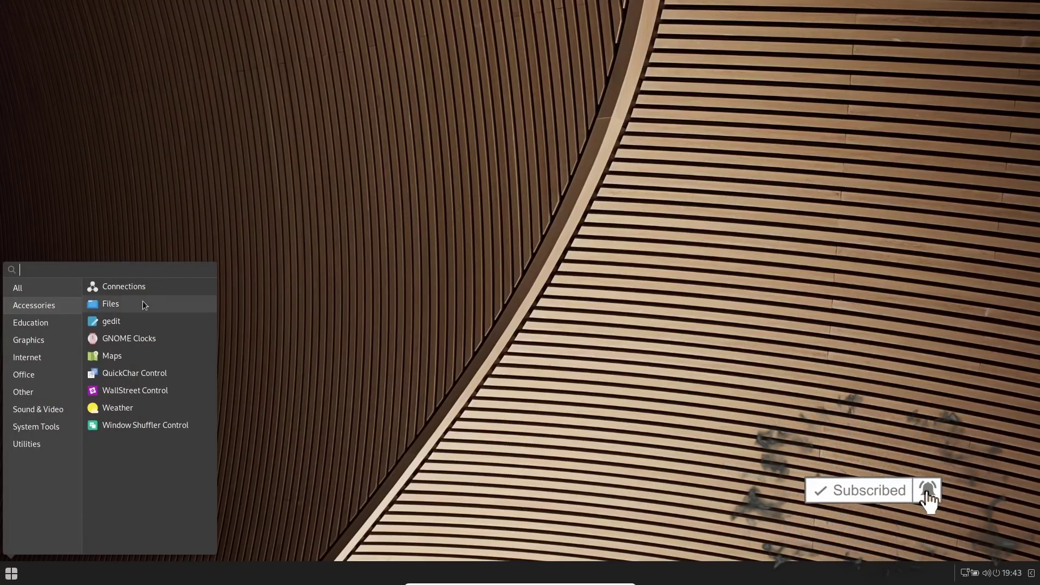
click(132, 288)
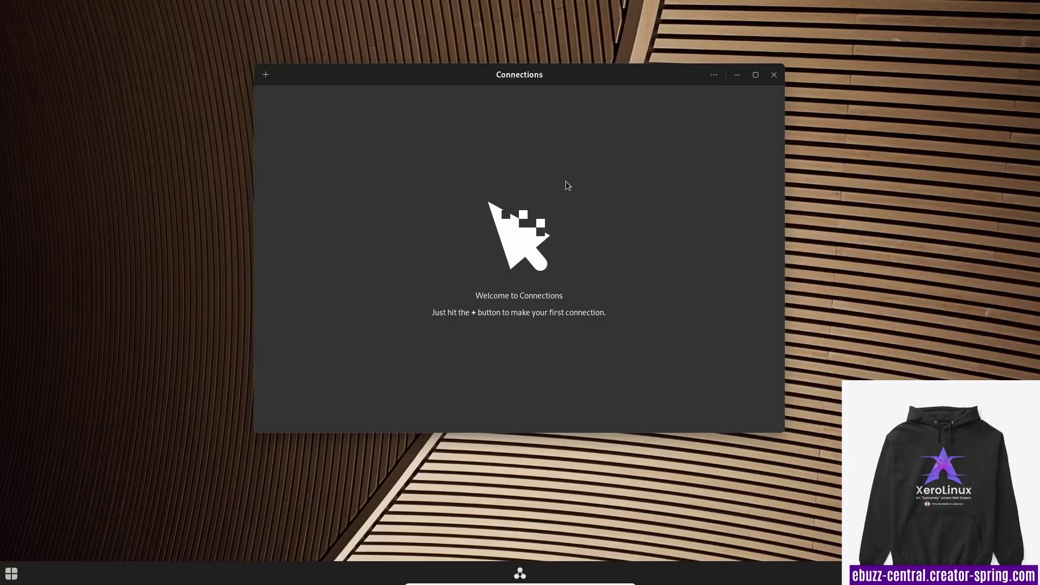
Close Connections and launch Files from Accessories, showing the Home folder.
click(774, 74)
click(11, 574)
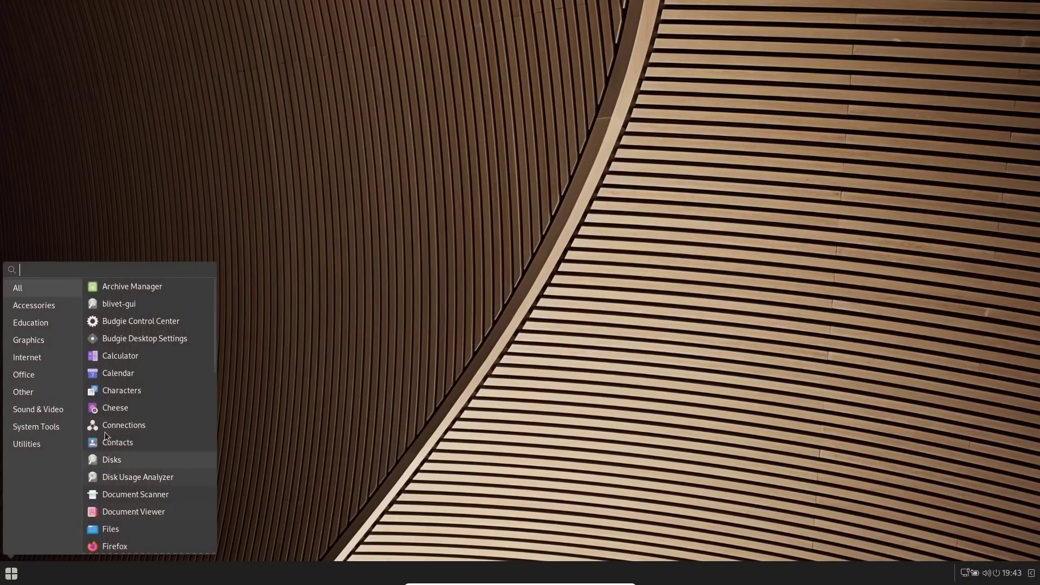
click(44, 308)
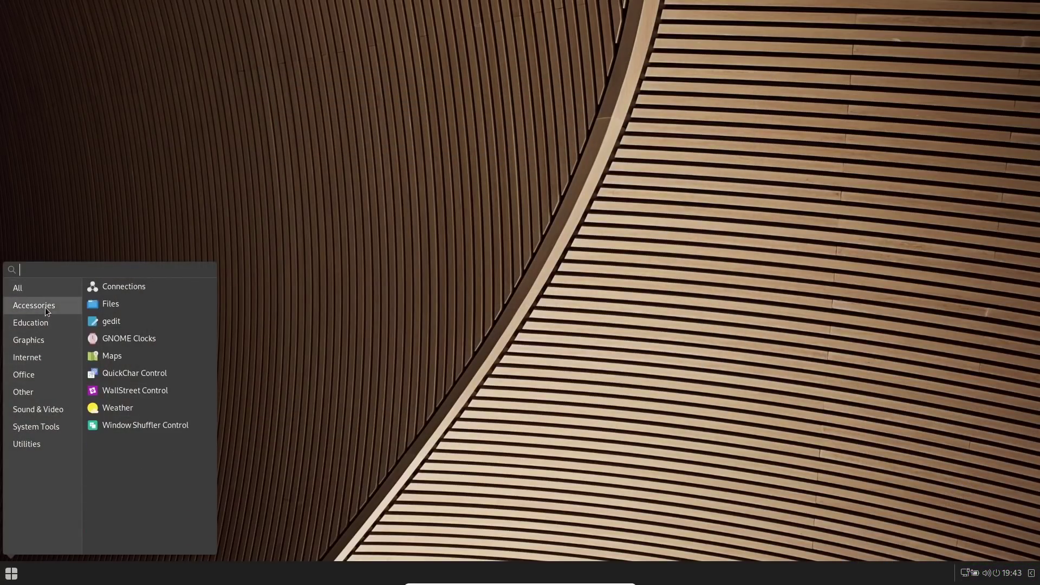
click(112, 304)
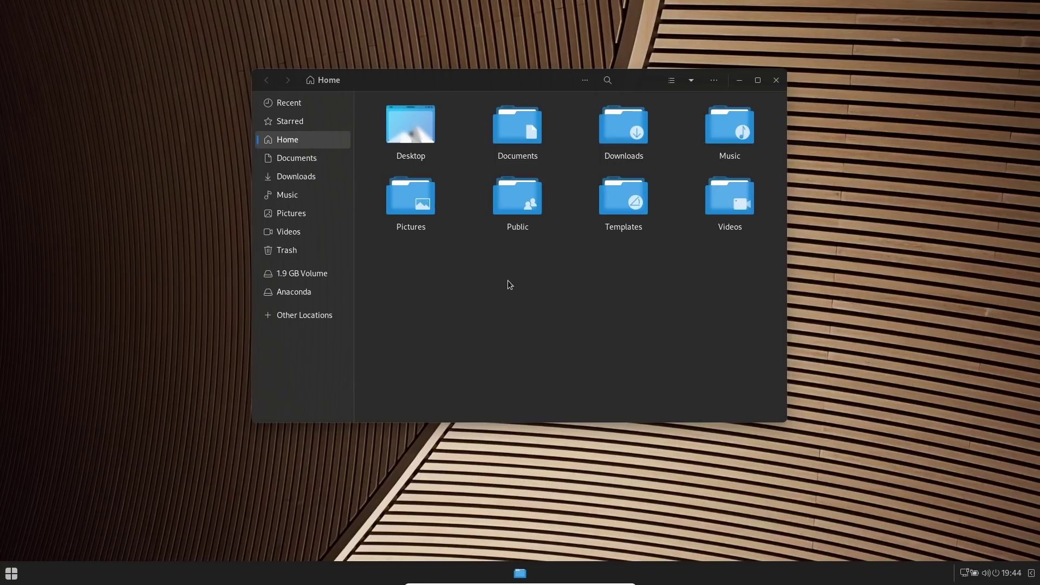
View the About Files dialog showing version 42.1.1, then dismiss it.
click(717, 81)
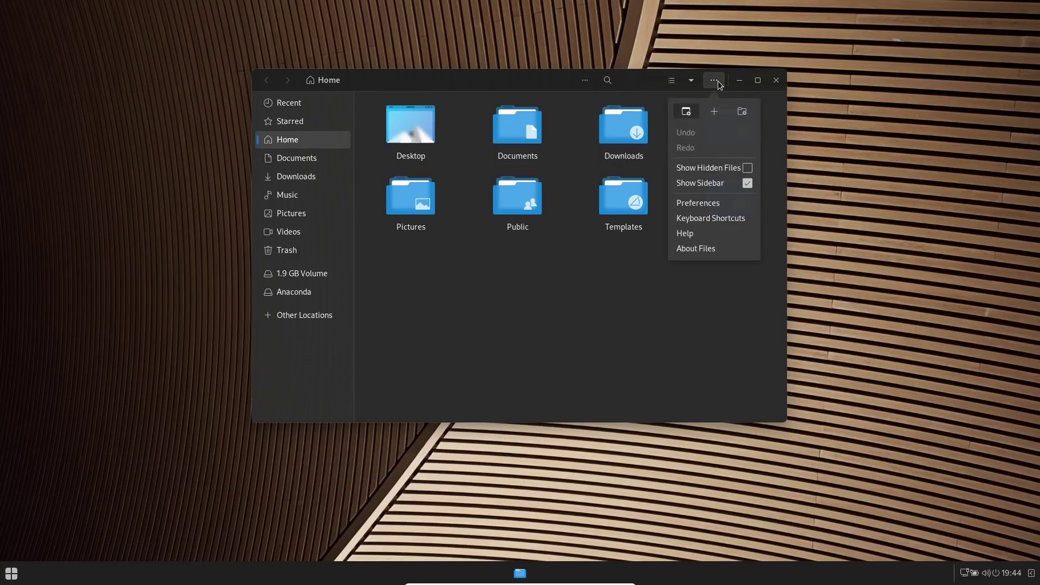
click(700, 248)
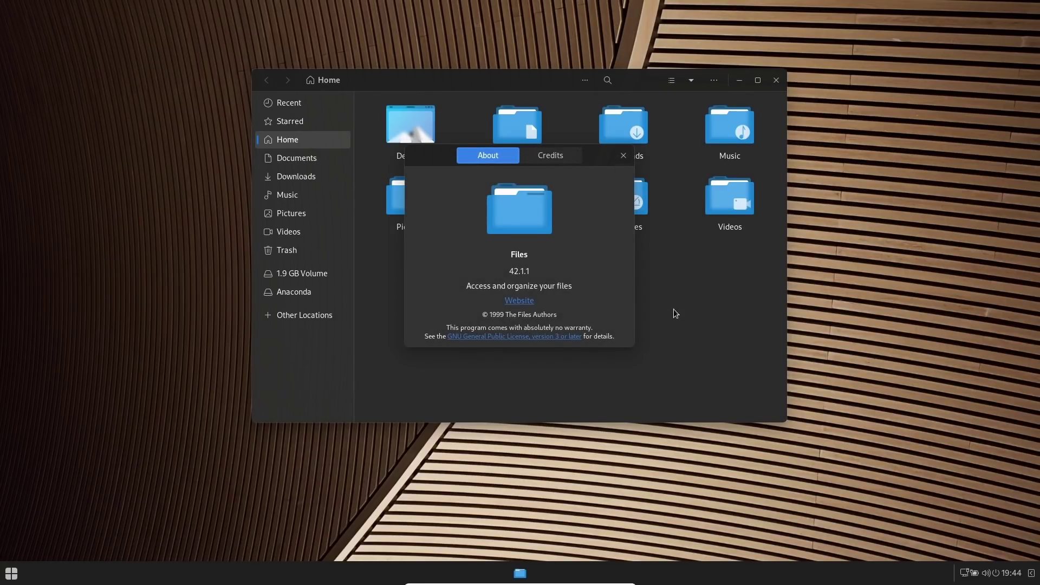
click(624, 156)
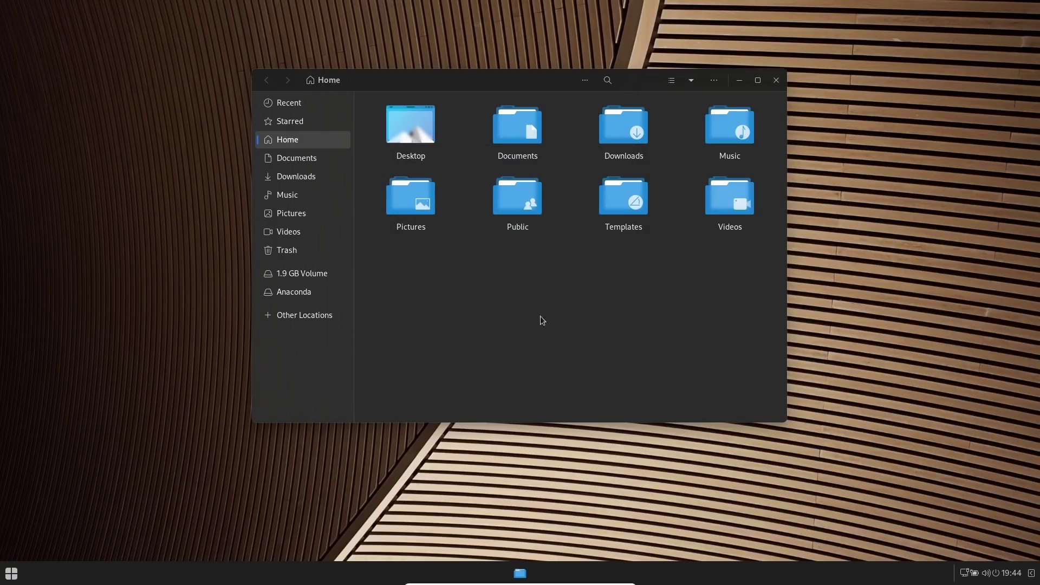
Close Files, launch Window Shuffler Control from Accessories, and move it right.
click(778, 84)
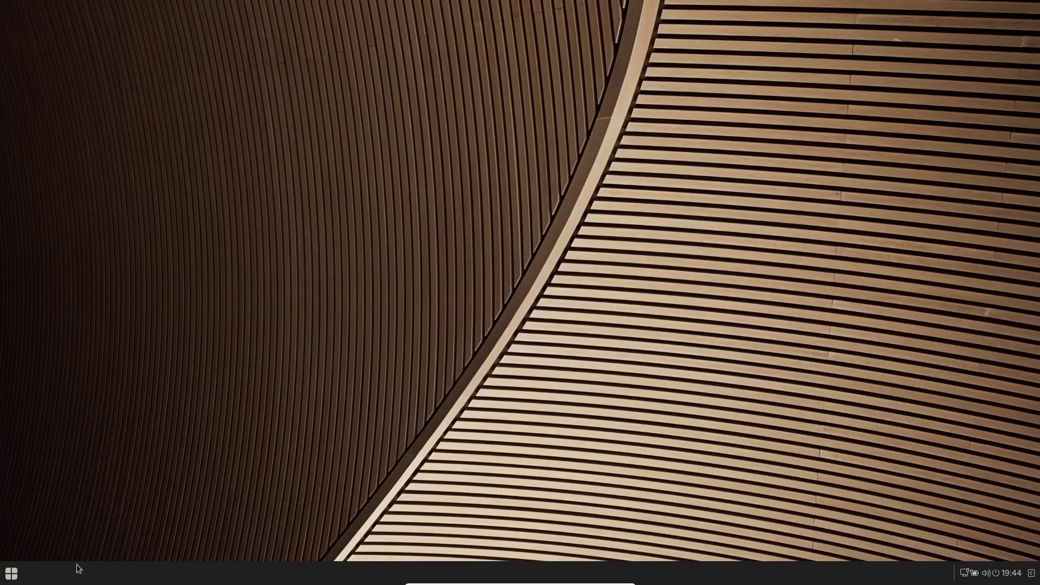
click(11, 573)
click(33, 302)
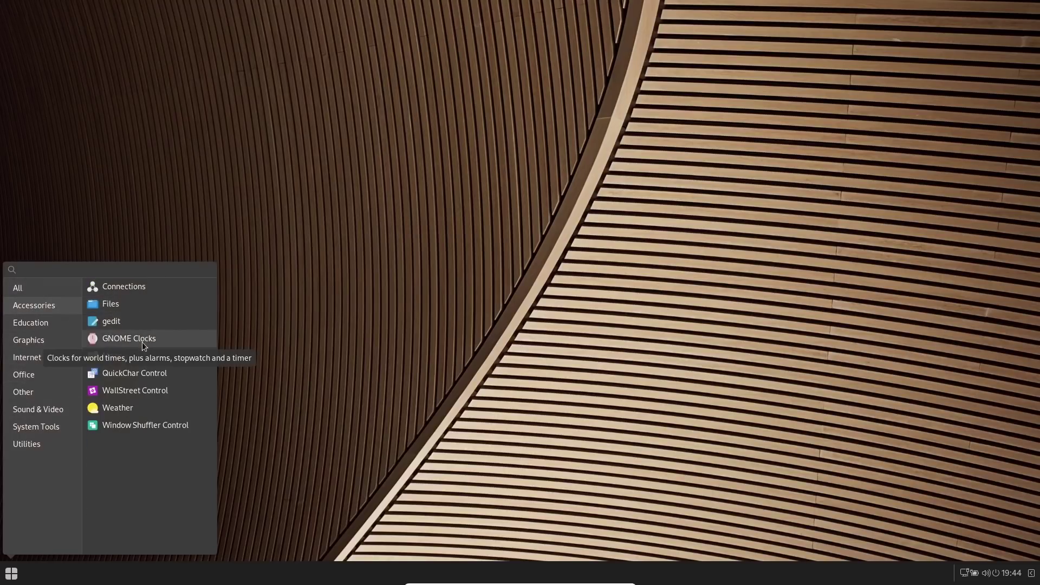
click(126, 428)
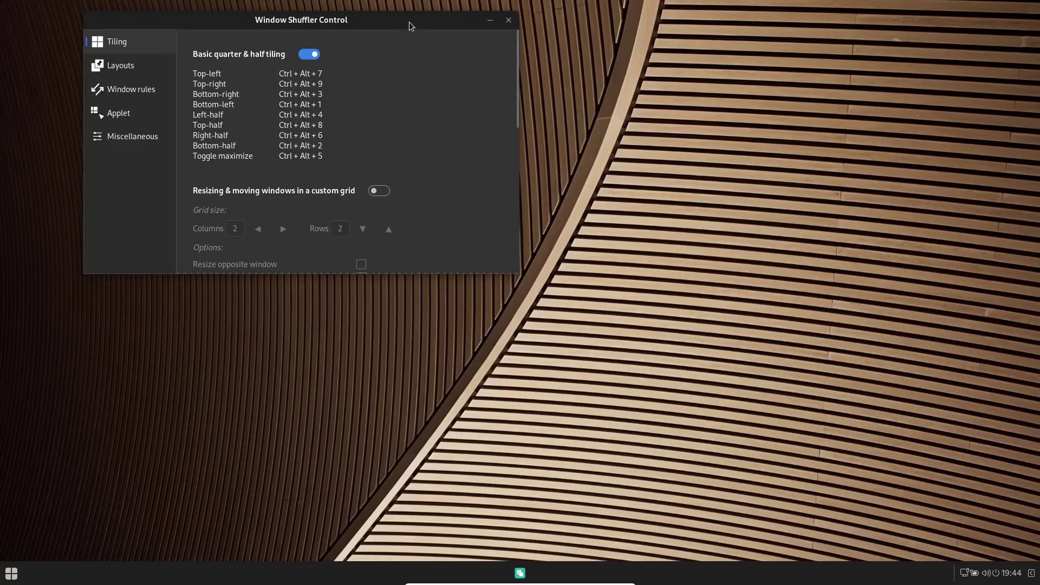
drag(410, 25, 846, 137)
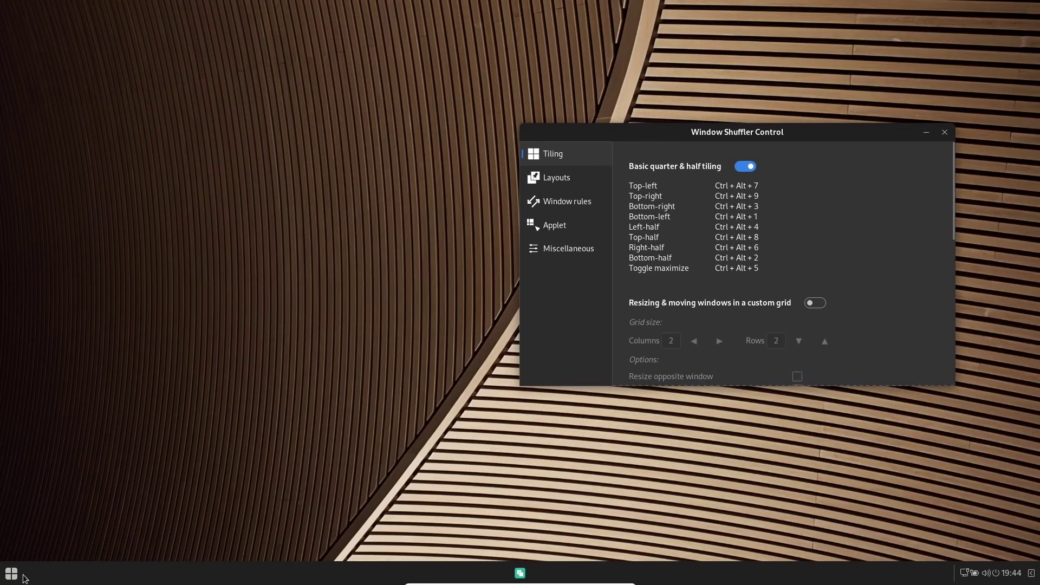
Reopen Files from Accessories and reposition Window Shuffler Control up and right beside it.
click(12, 573)
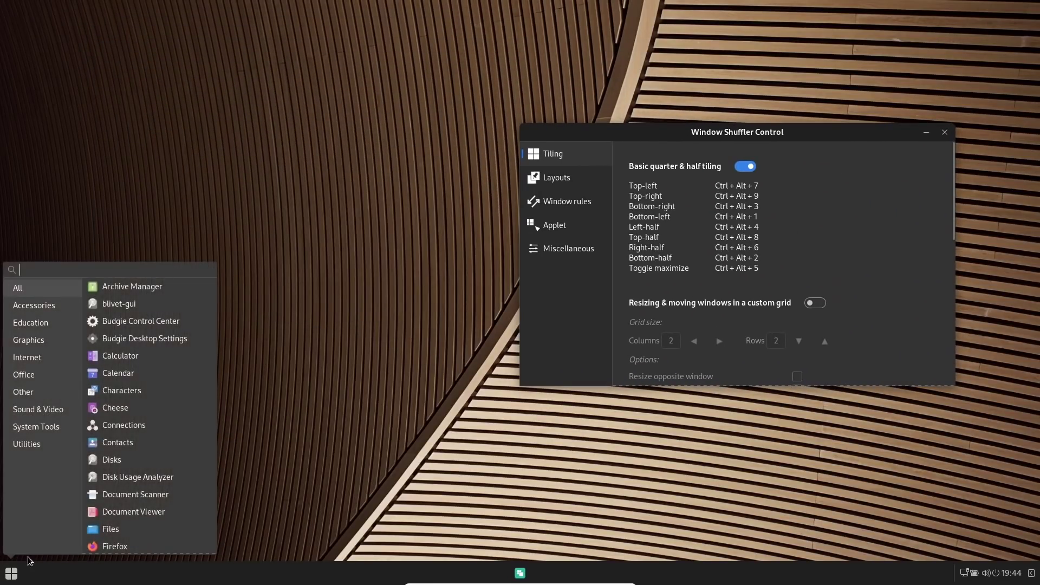
click(46, 306)
click(121, 308)
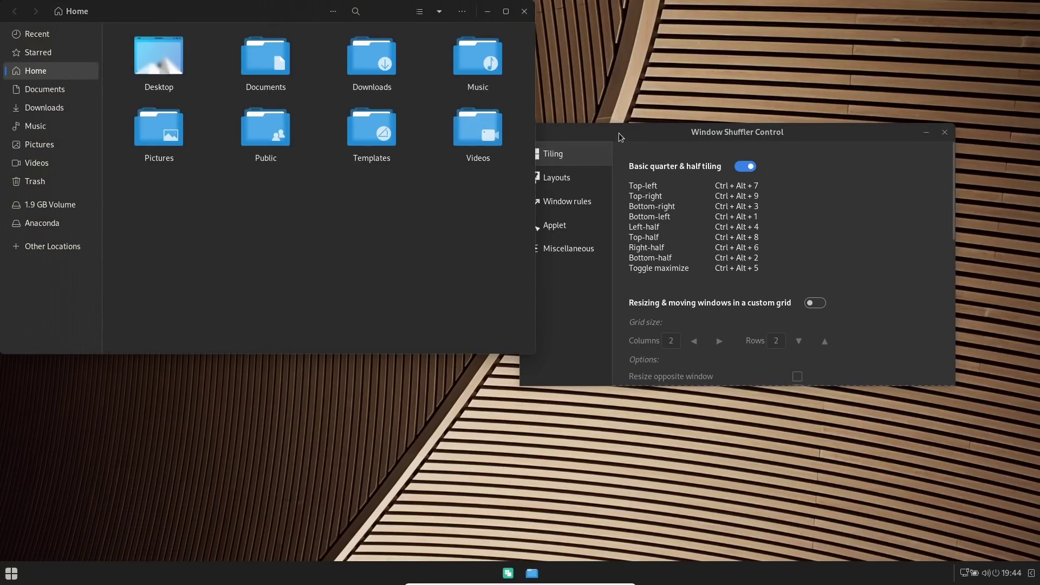
drag(621, 137, 674, 123)
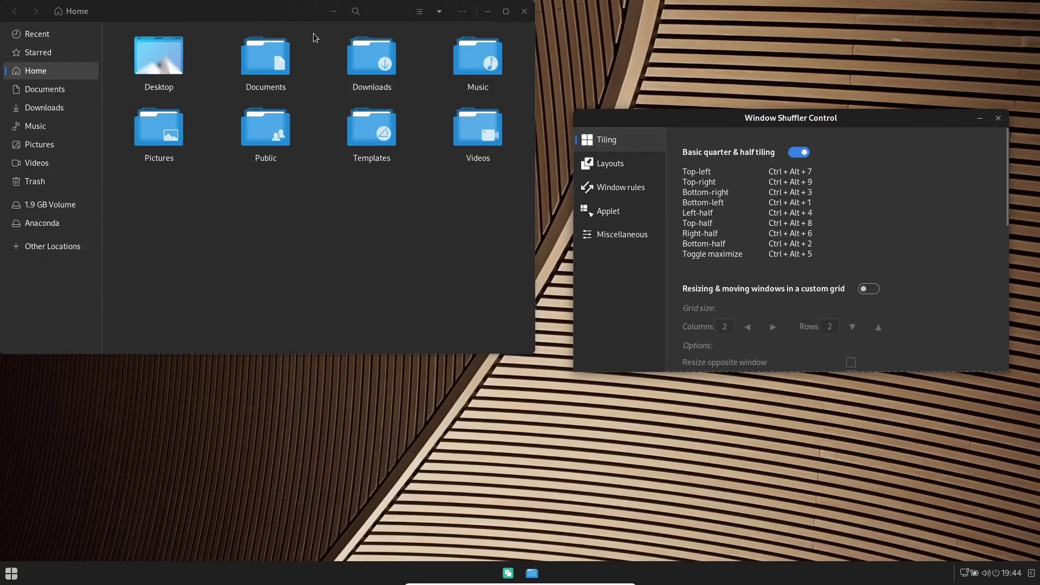
Tile Files with Ctrl+Alt+1, 2, 8, 2, then 7 (quarters and halves).
click(385, 17)
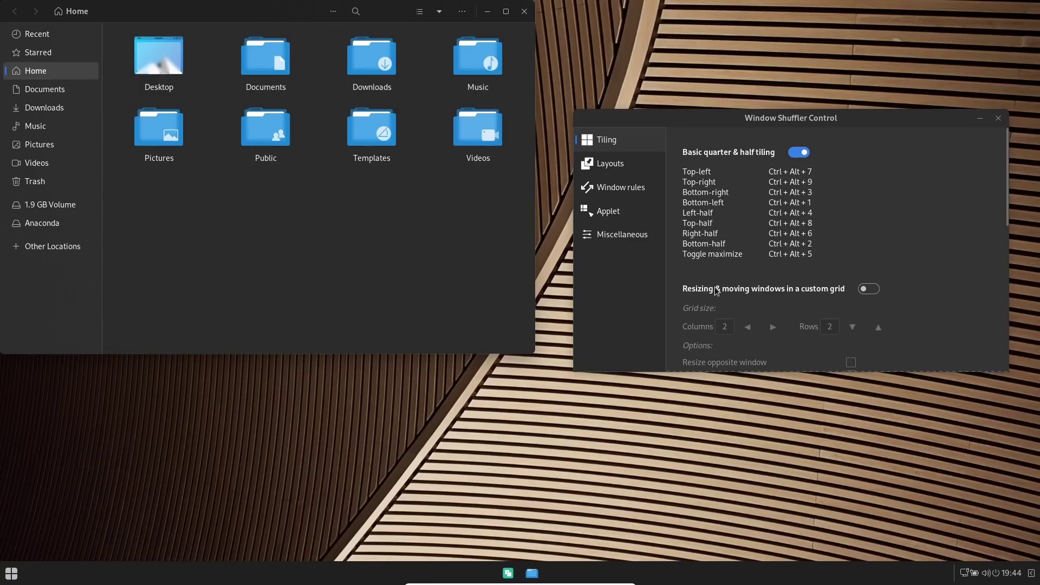
key(ctrl+alt+1)
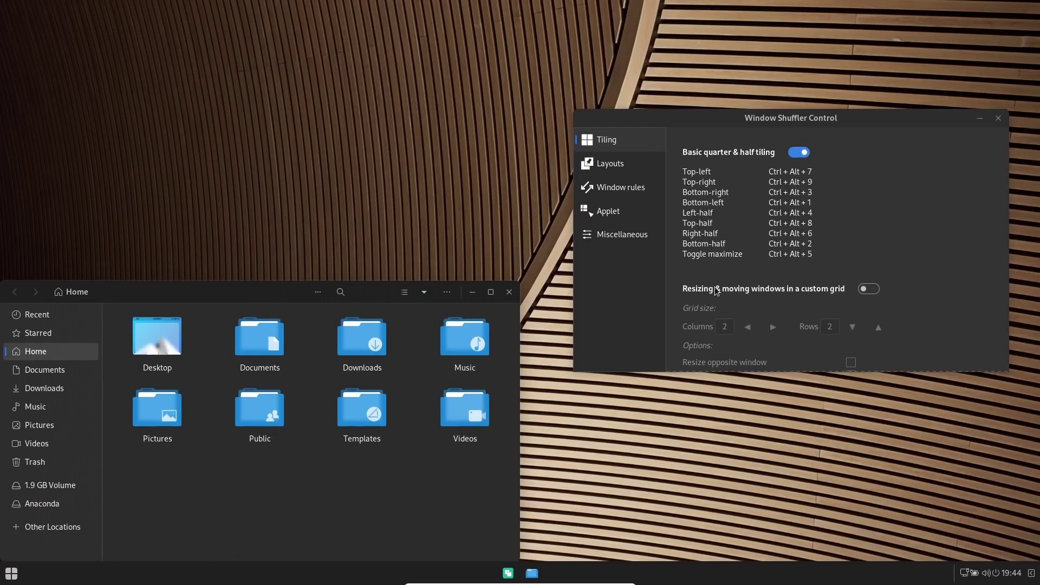
key(ctrl+alt+2)
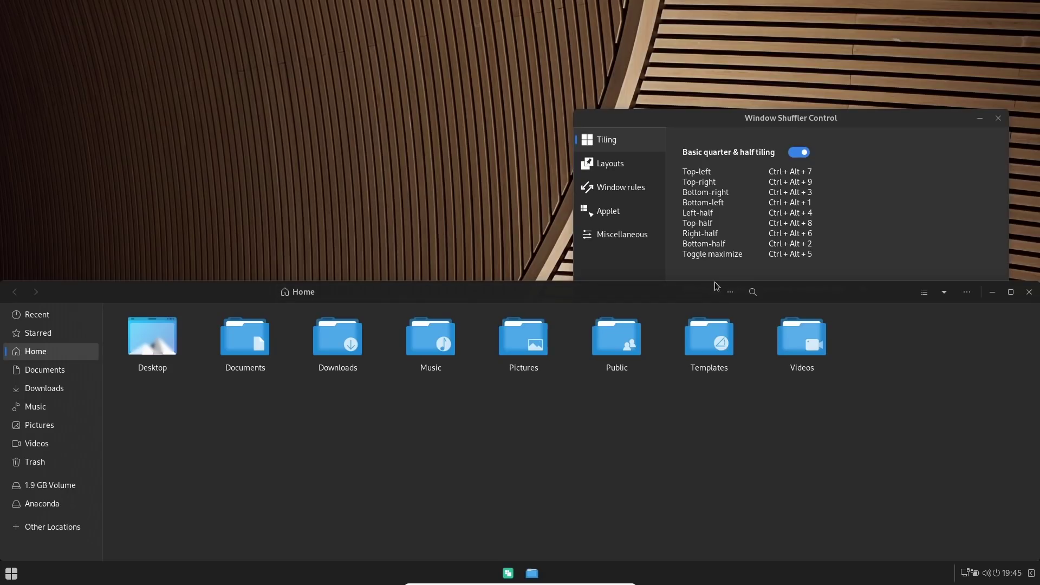
key(ctrl+alt+8)
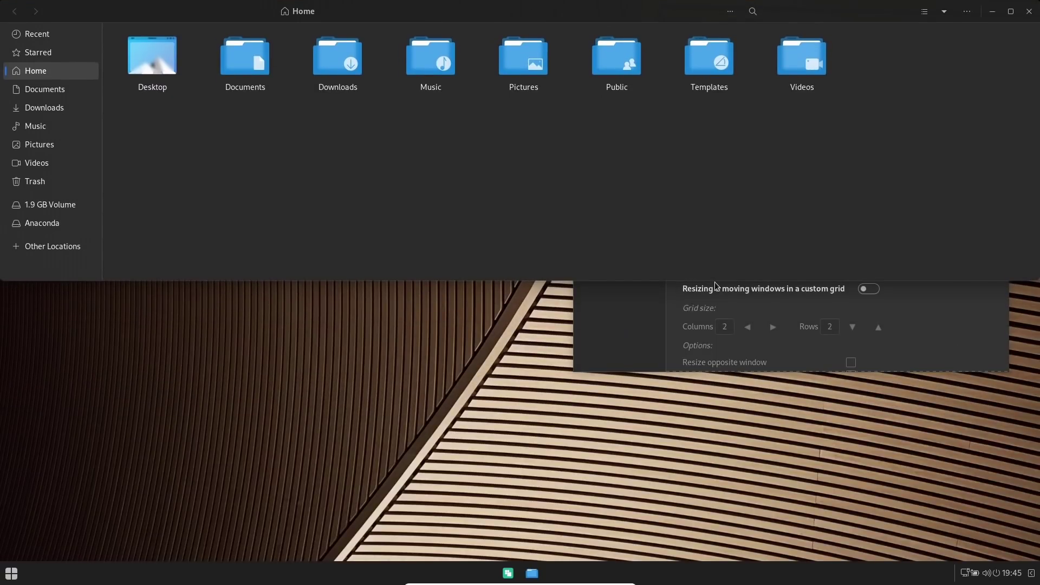
key(ctrl+alt+2)
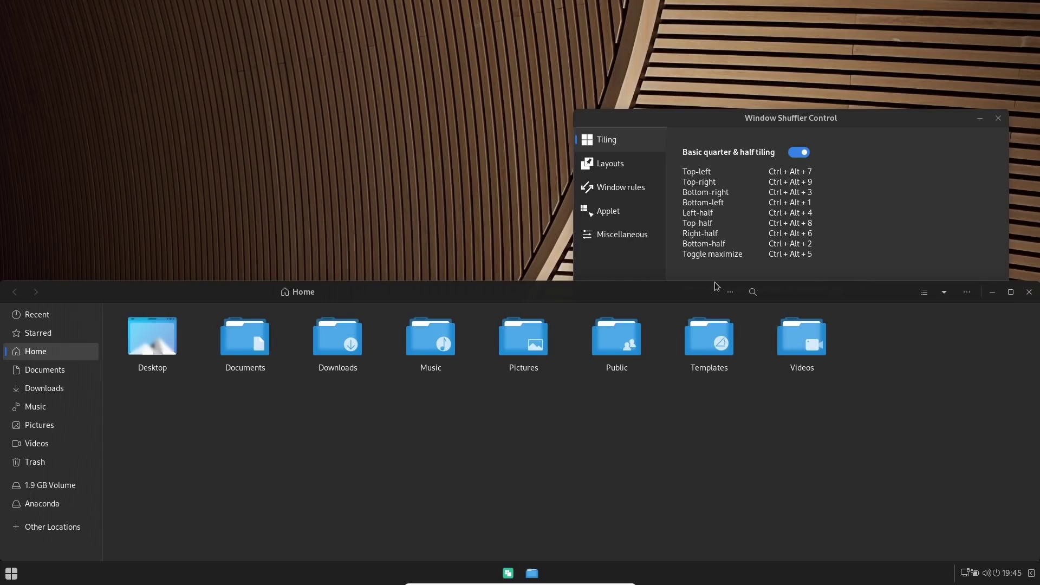
key(ctrl+alt+7)
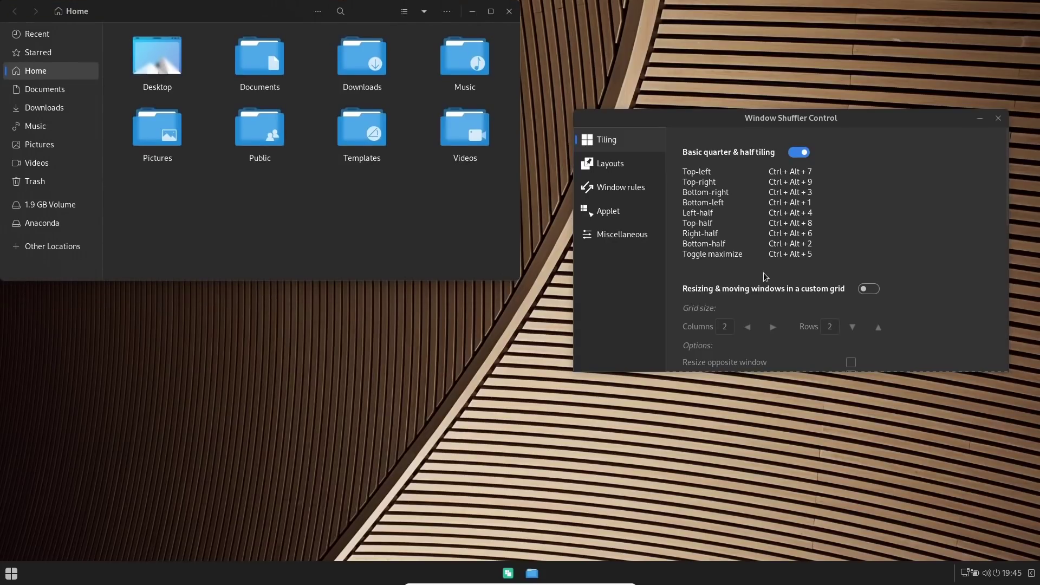
Drag Files out of its tile to float freely, then open and close the application menu.
drag(370, 22, 388, 93)
click(12, 573)
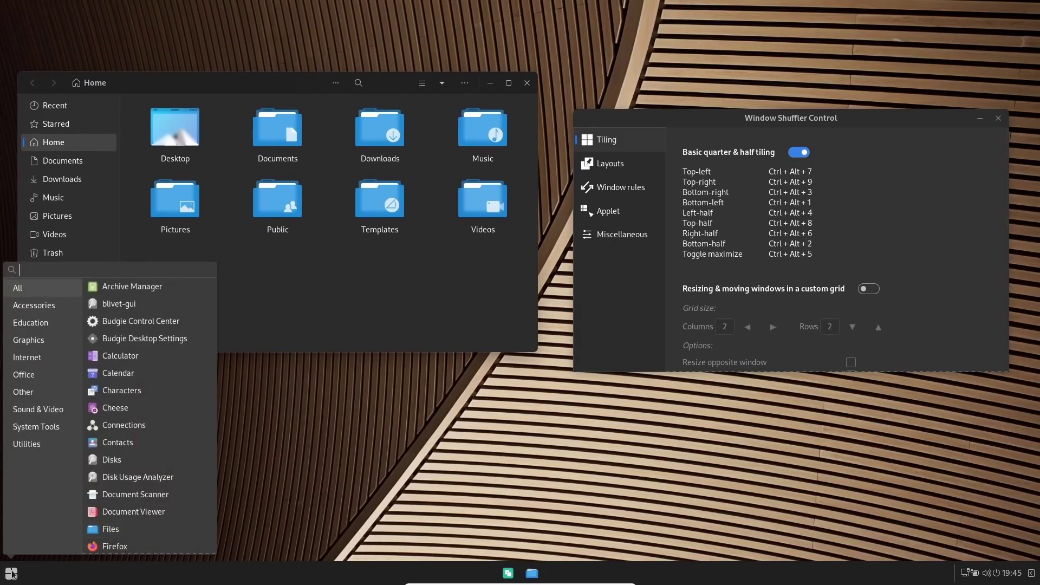
click(316, 468)
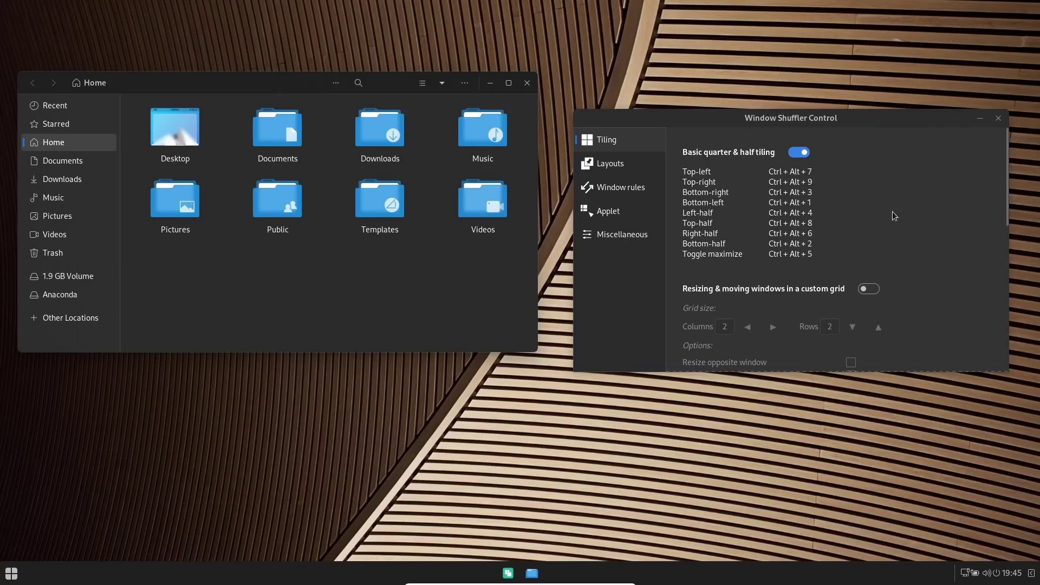
View the Layouts, Window rules, Applet, Miscellaneous and Tiling pages, then close Window Shuffler Control.
click(610, 163)
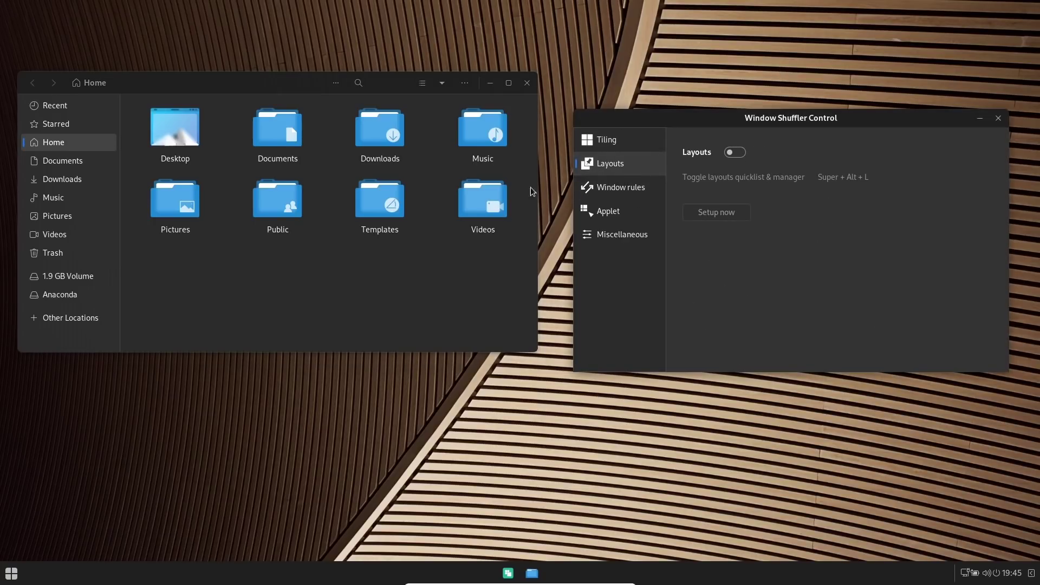
click(629, 193)
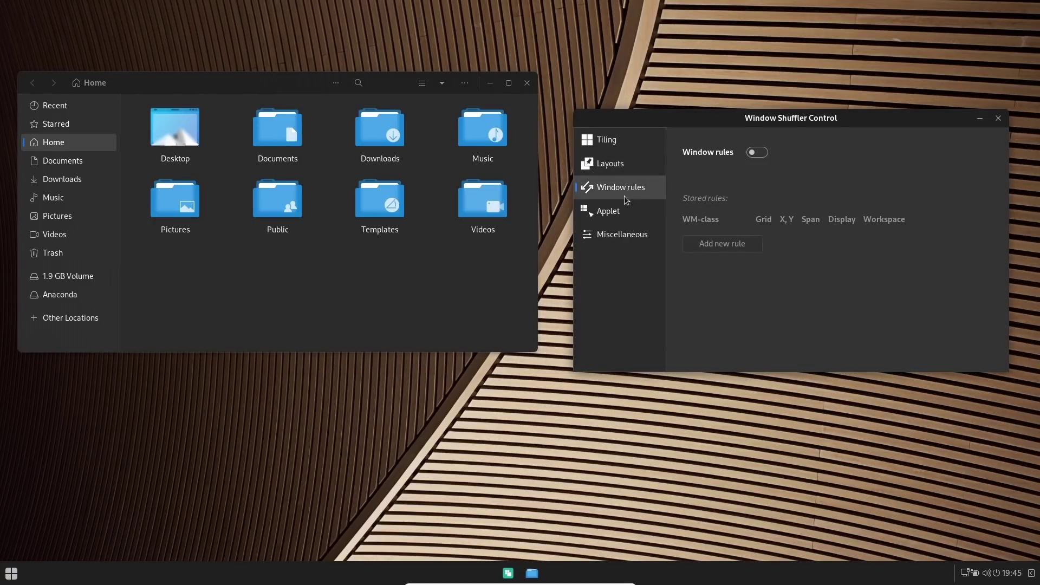
click(622, 212)
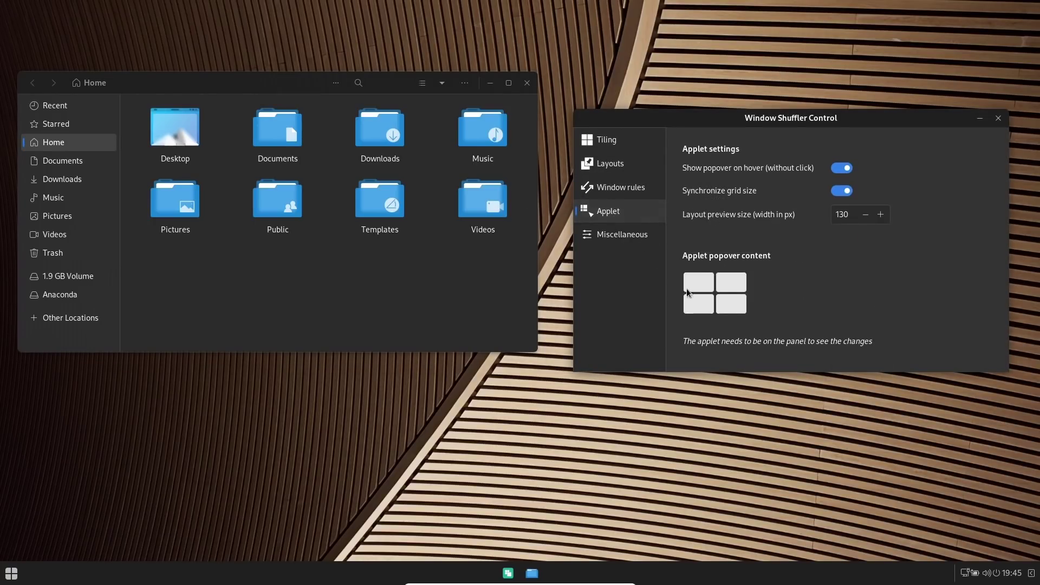
click(616, 236)
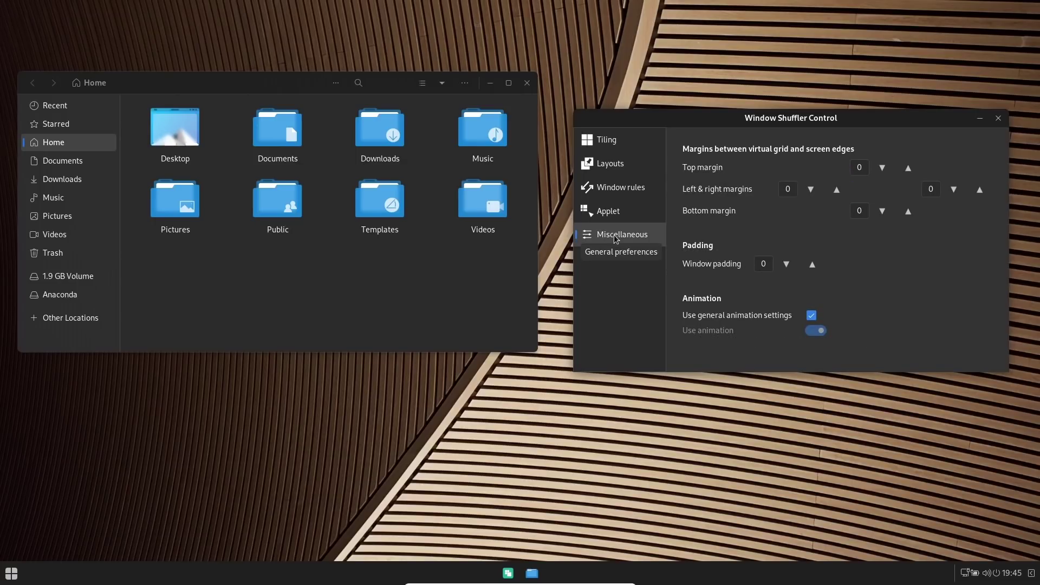
click(606, 139)
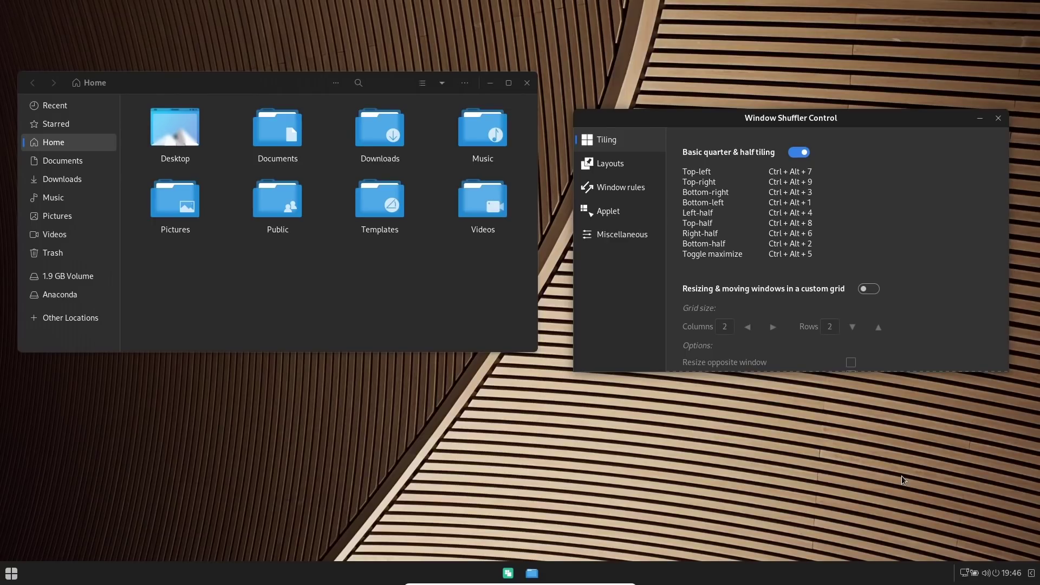
click(998, 119)
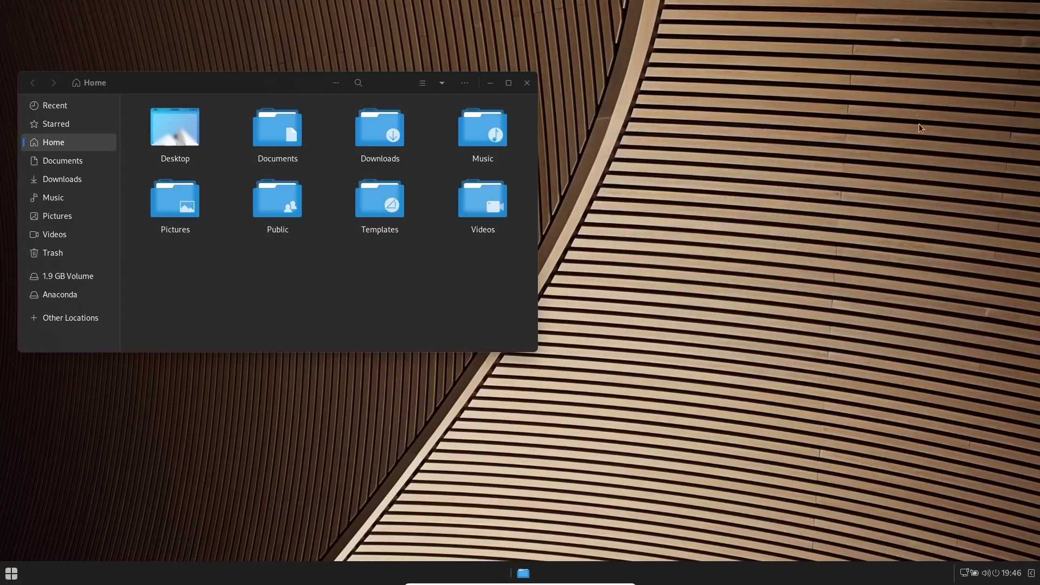
Close Files and browse the Accessories, Education, Graphics, Internet, Office and Other menu categories.
click(527, 83)
click(11, 573)
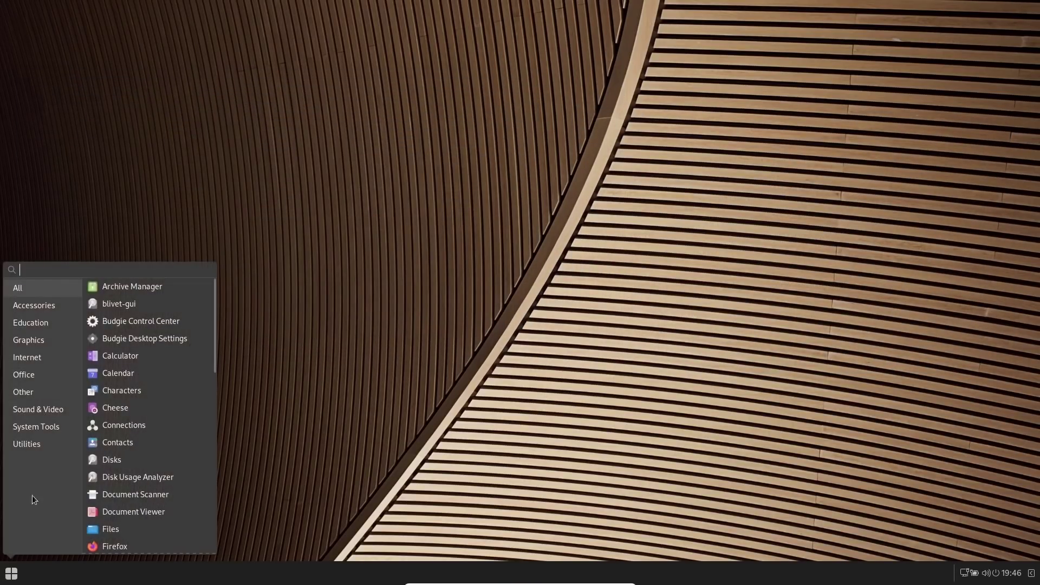
click(41, 309)
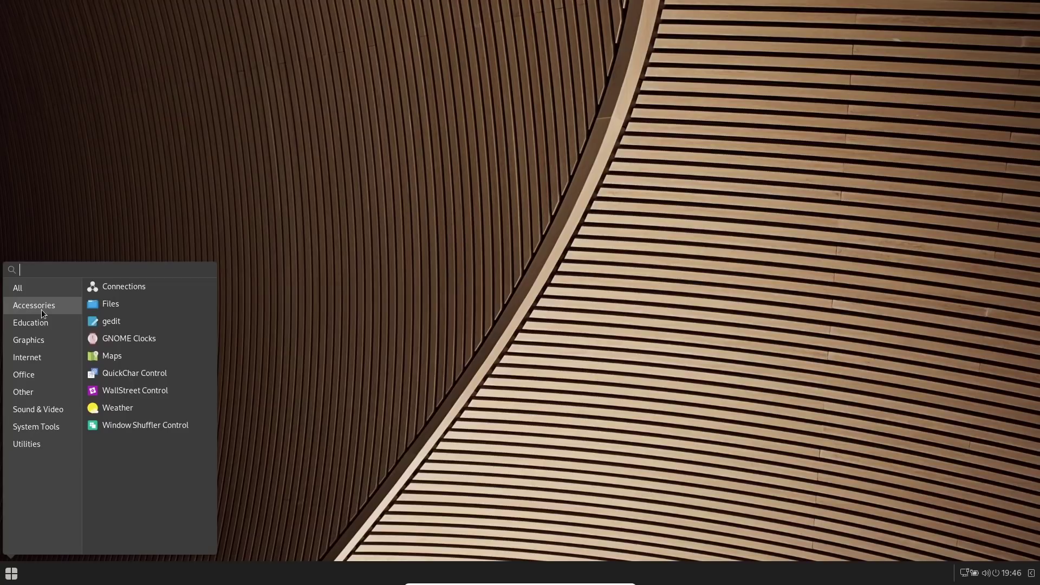
click(43, 325)
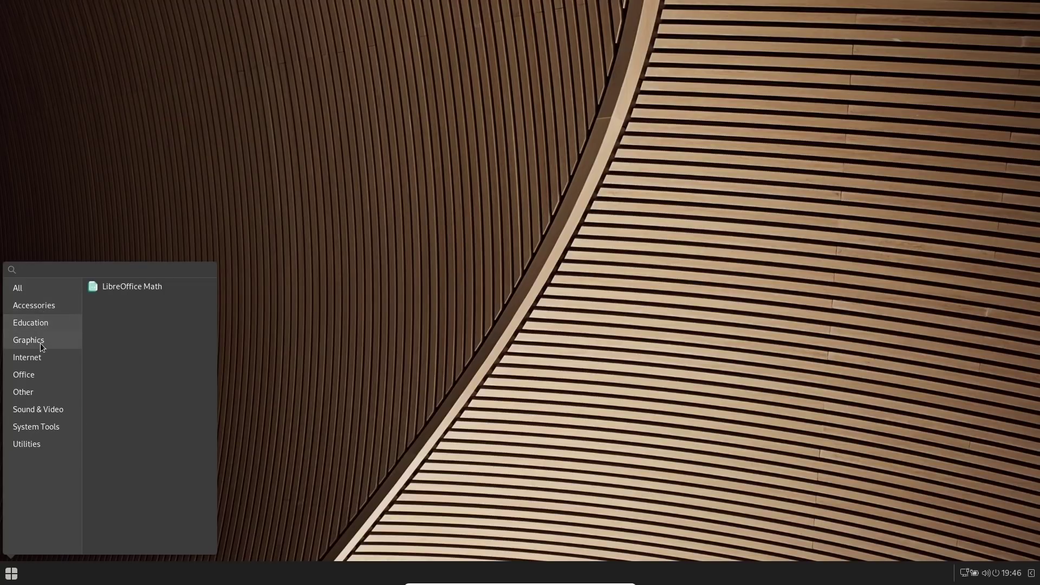
click(40, 343)
click(39, 358)
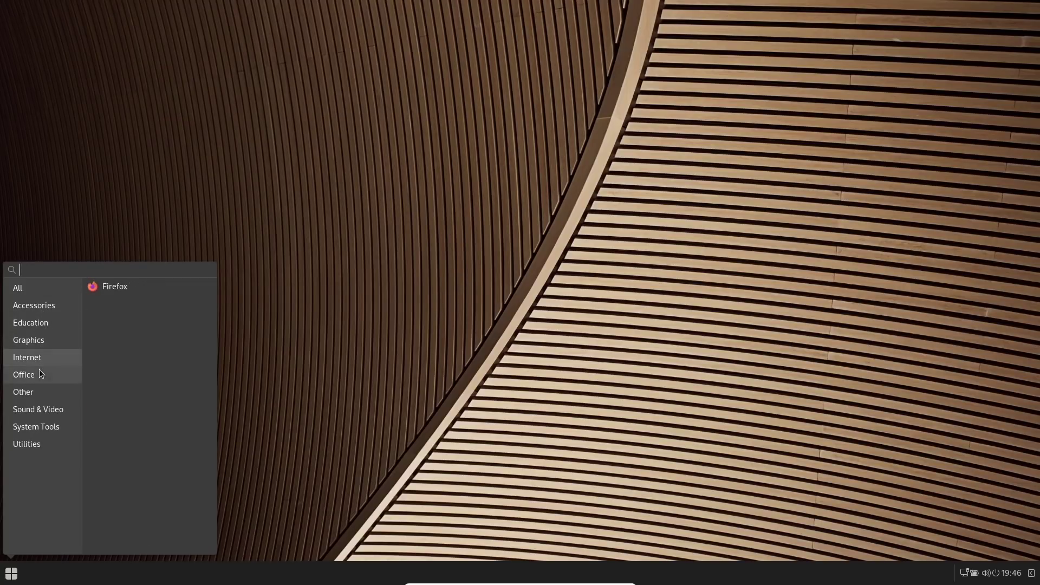
click(39, 372)
click(38, 395)
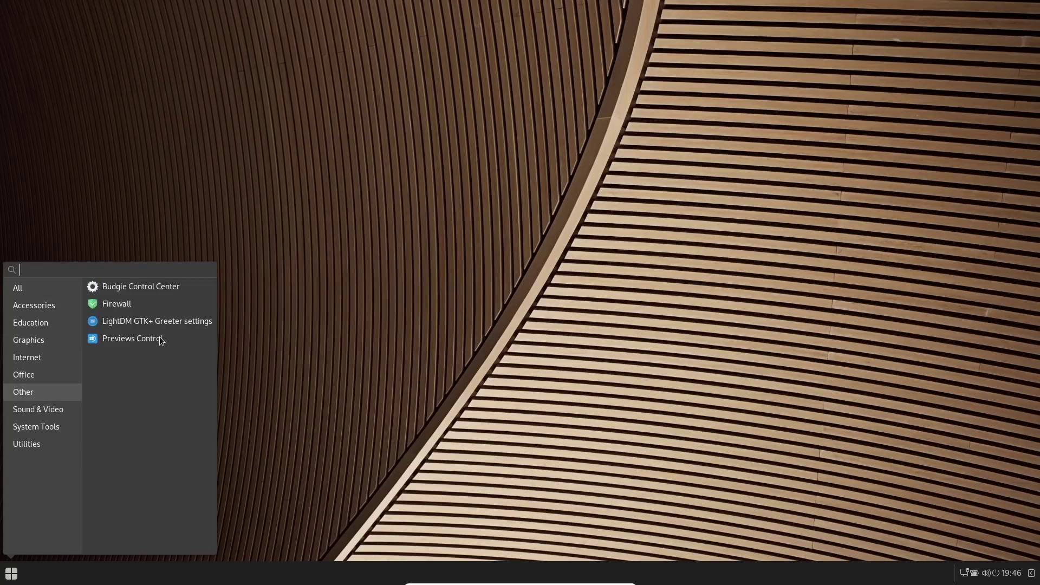
Open and close Budgie Control Center, then list Sound & Video and System Tools apps.
click(173, 286)
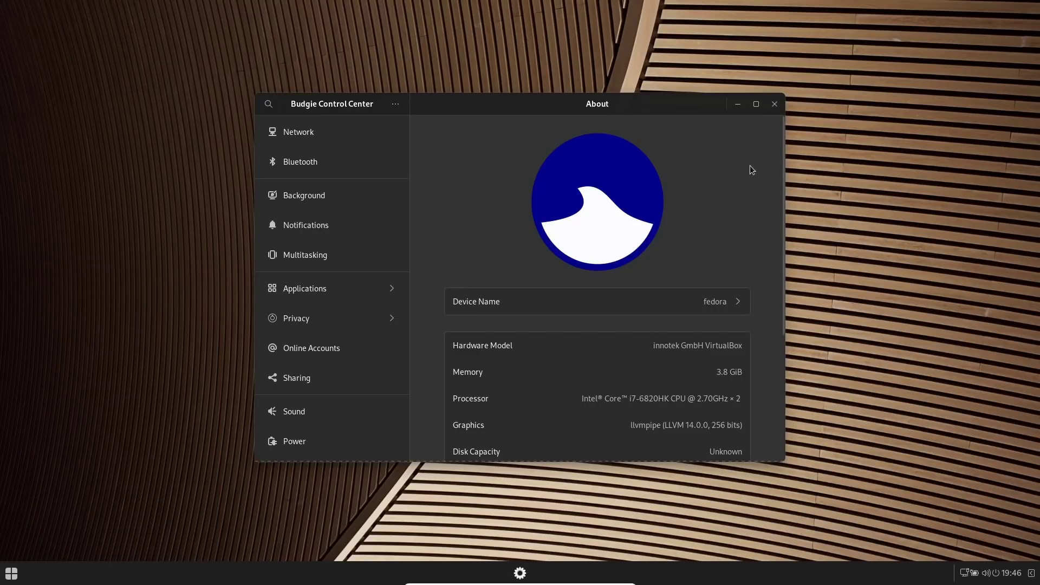
click(775, 104)
click(17, 571)
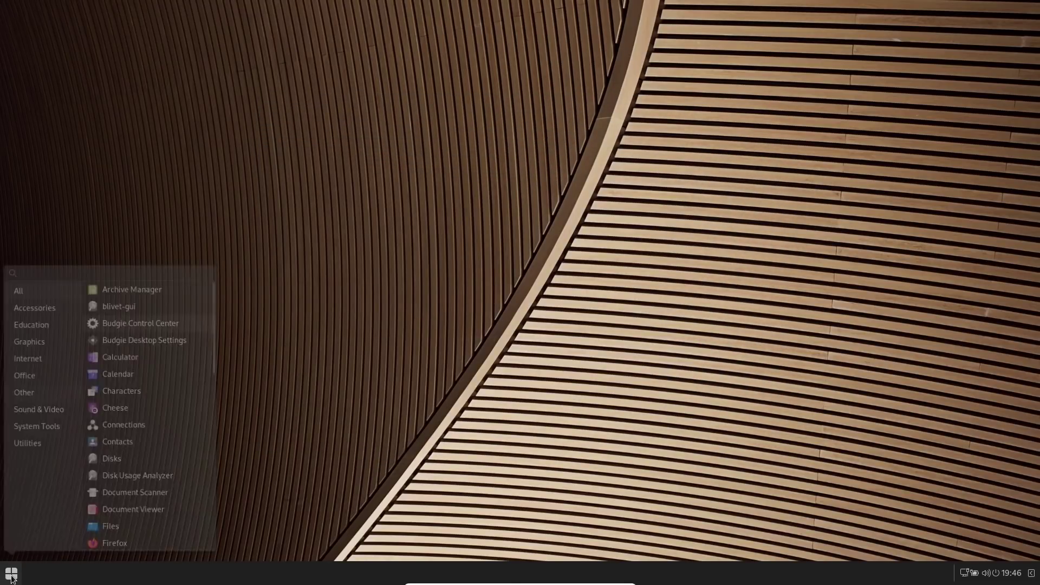
click(48, 411)
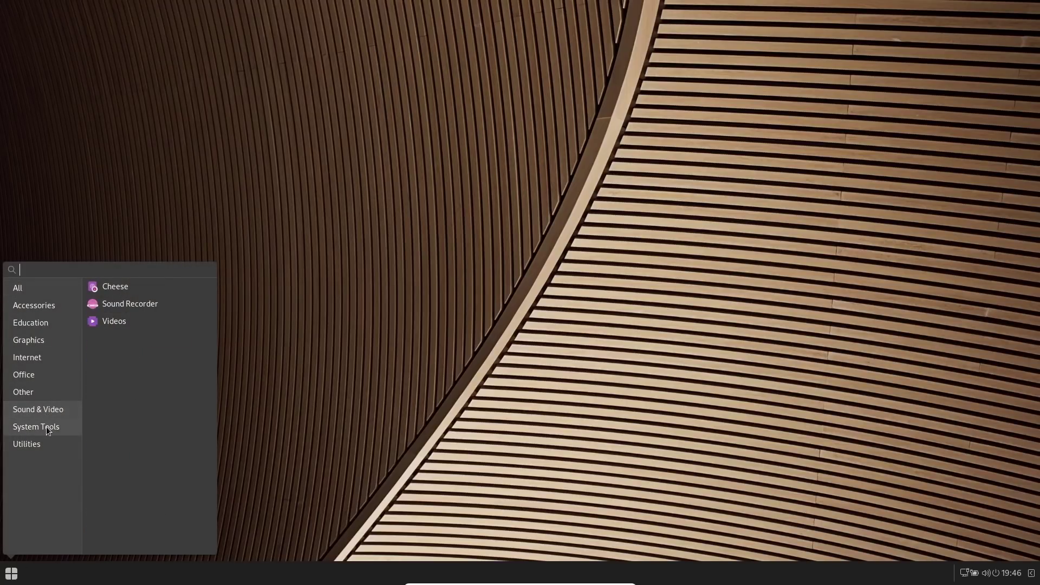
click(46, 427)
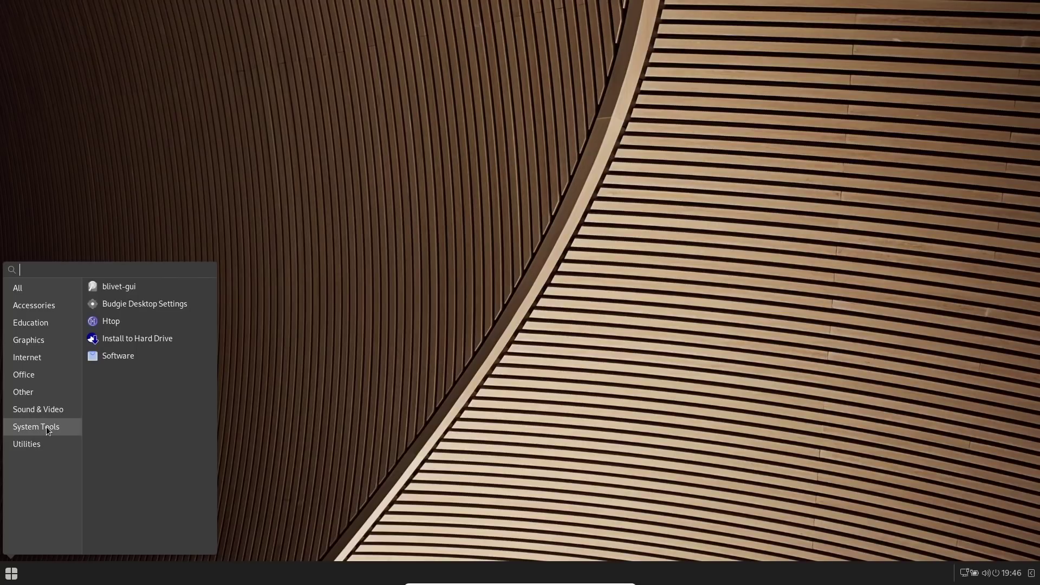
Run Htop in a maximized Terminal to view processes, then restore and close it.
click(116, 321)
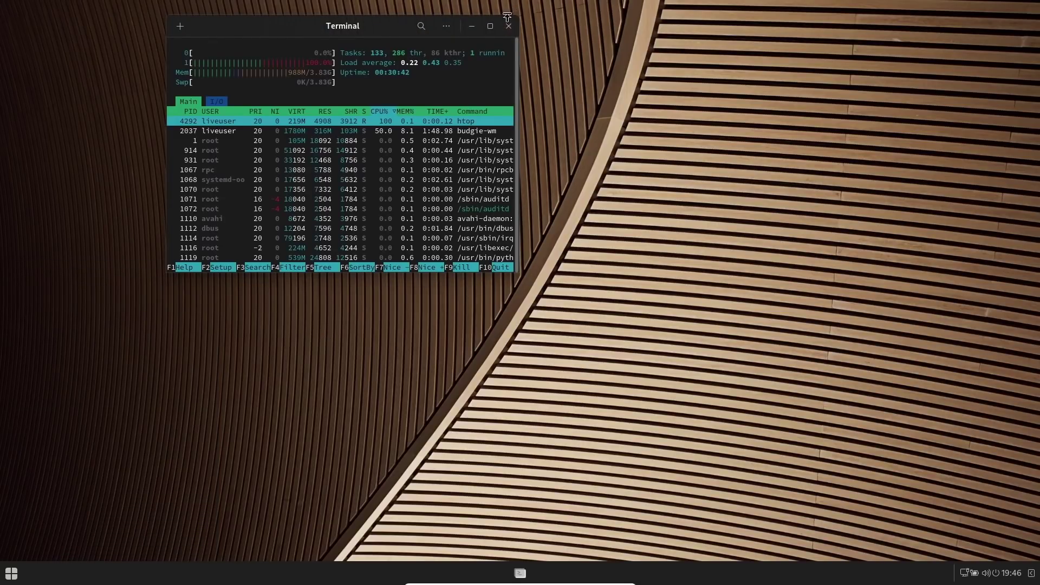
click(490, 26)
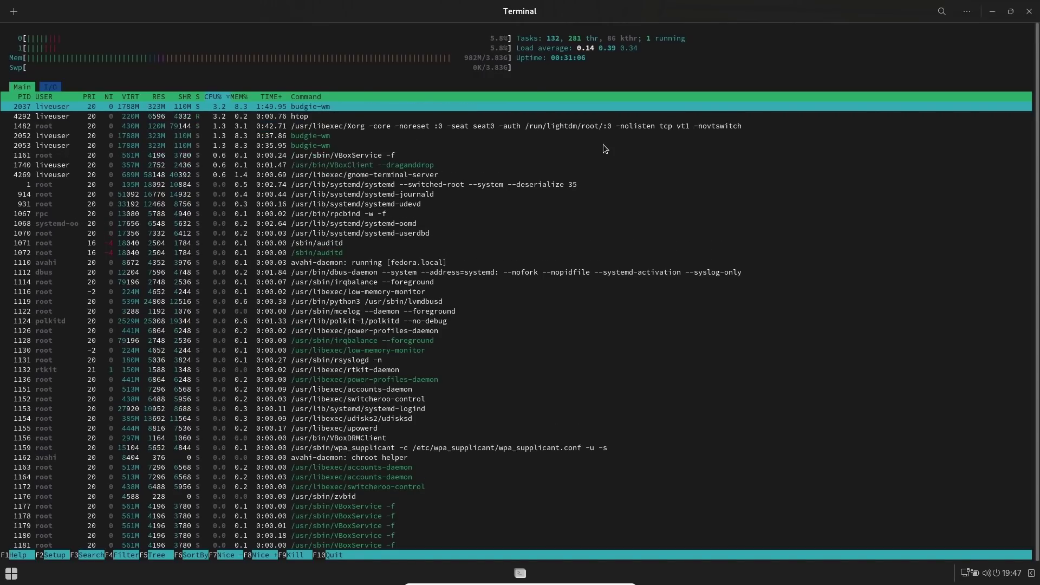
drag(759, 12, 421, 134)
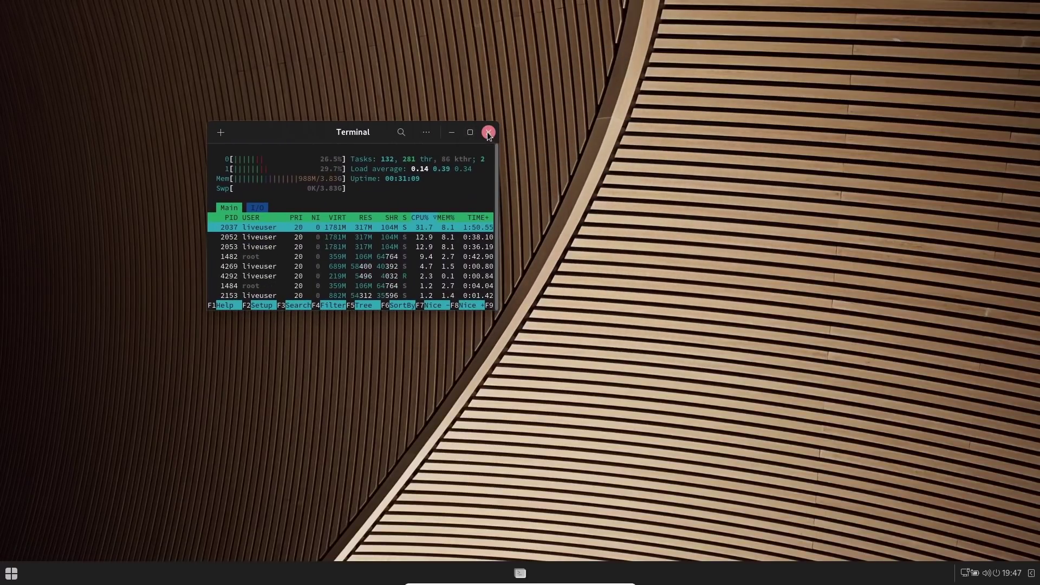
click(488, 131)
Launch Software from System Tools and scroll its Explore page featuring Webfont Kit Generator.
click(11, 574)
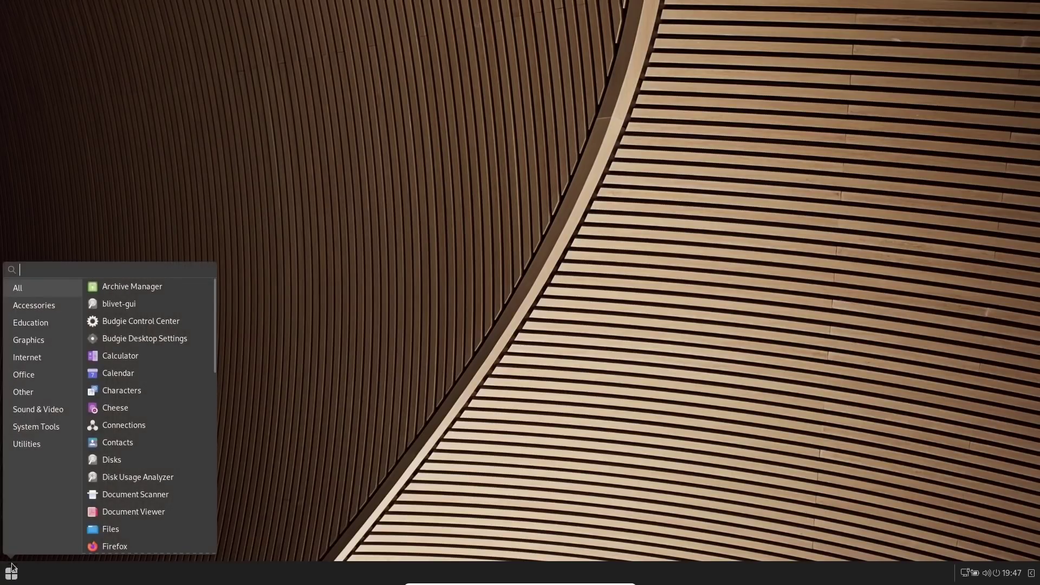
click(42, 428)
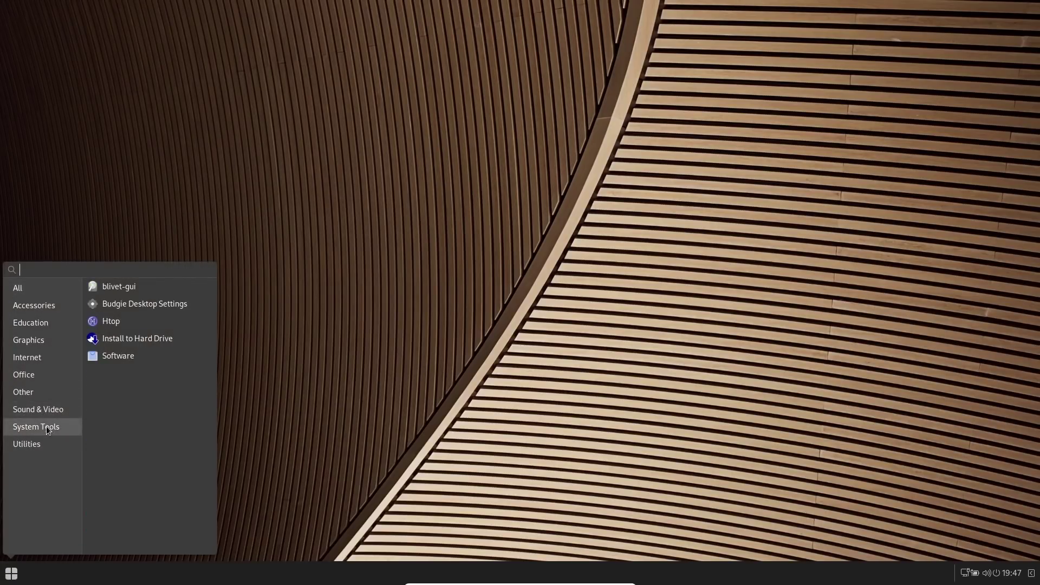
click(129, 357)
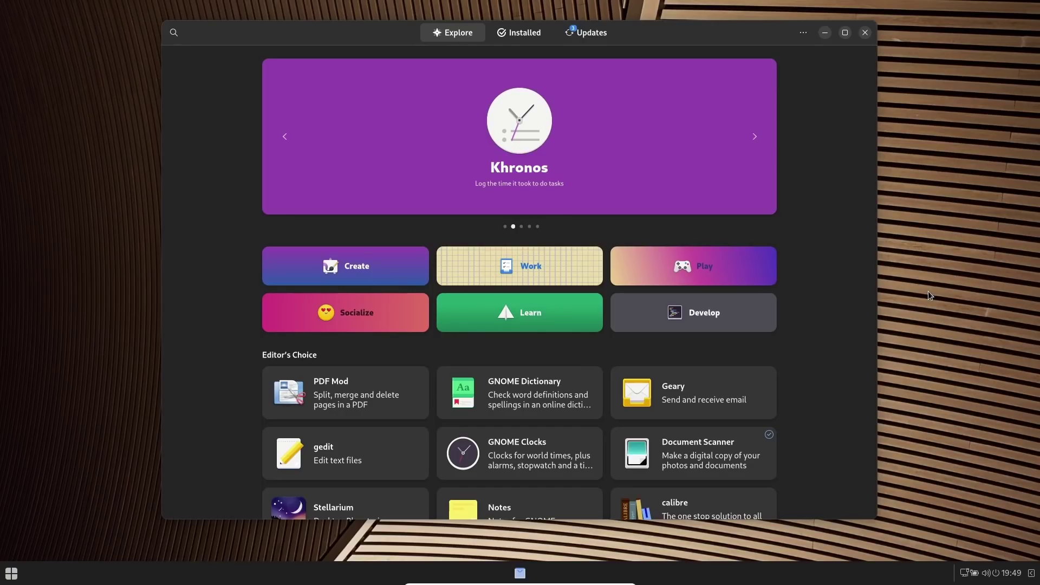
scroll(560, 248, down, 3)
scroll(560, 248, down, 3)
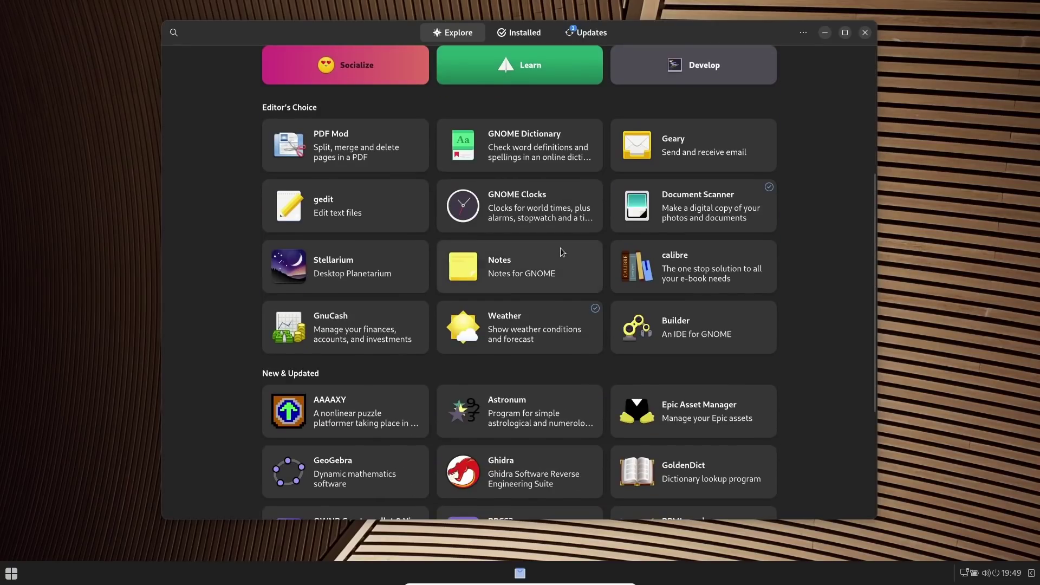
scroll(560, 248, up, 5)
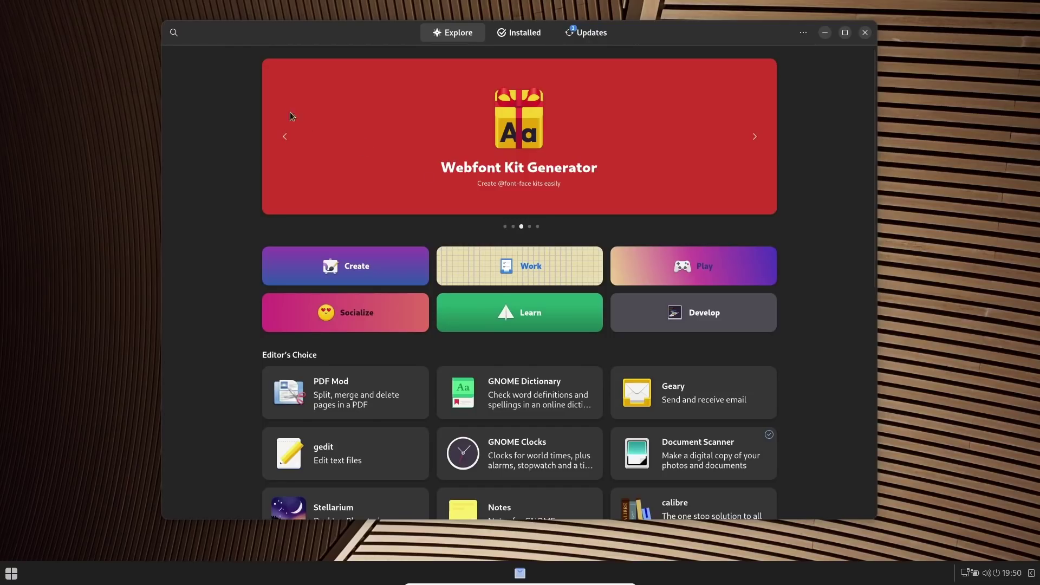
Search for 'obs-studio', scroll through the OBS Studio details page, then close GNOME Software.
click(175, 34)
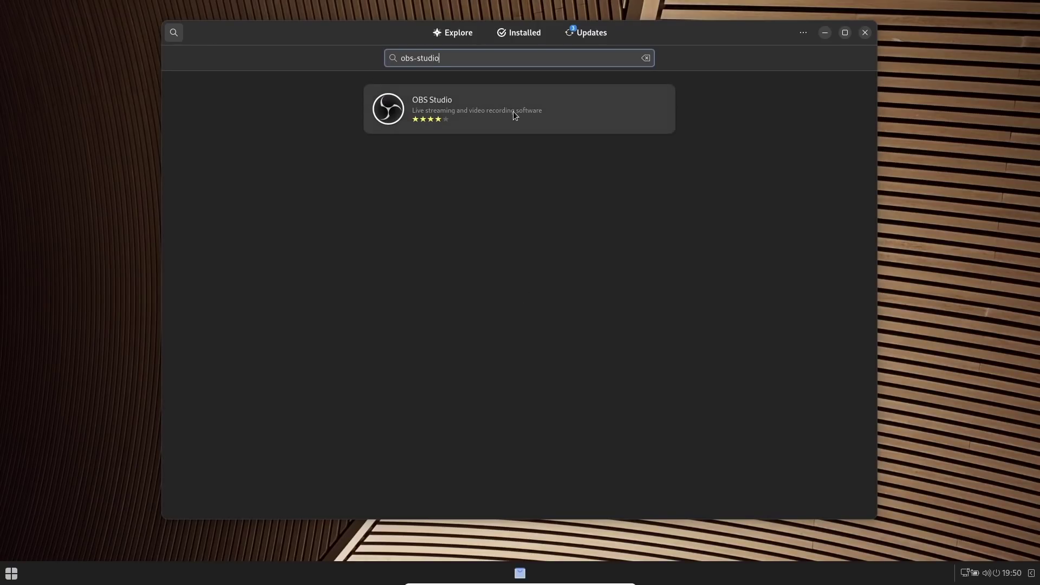
click(597, 115)
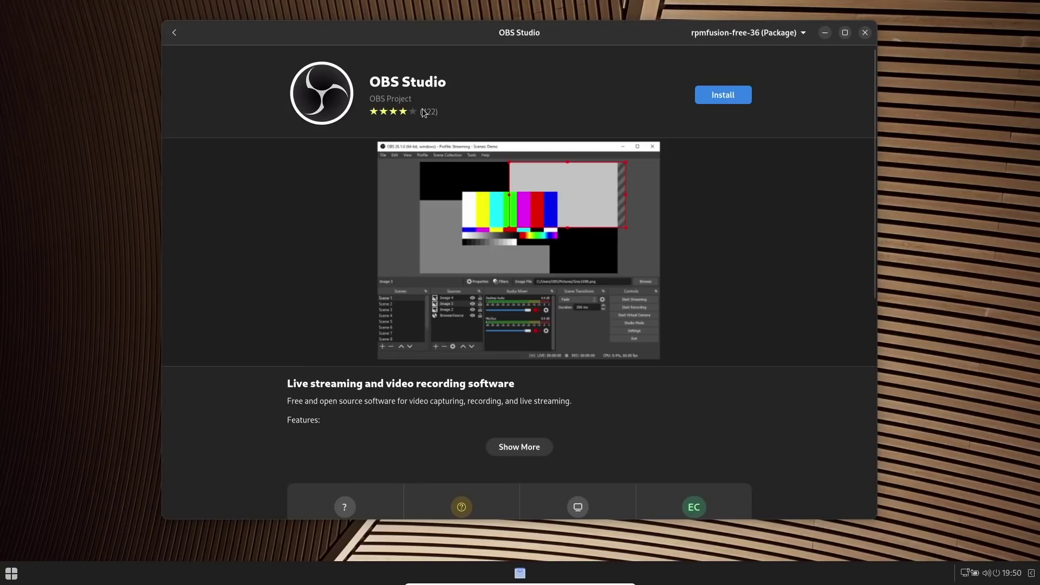
scroll(556, 177, down, 3)
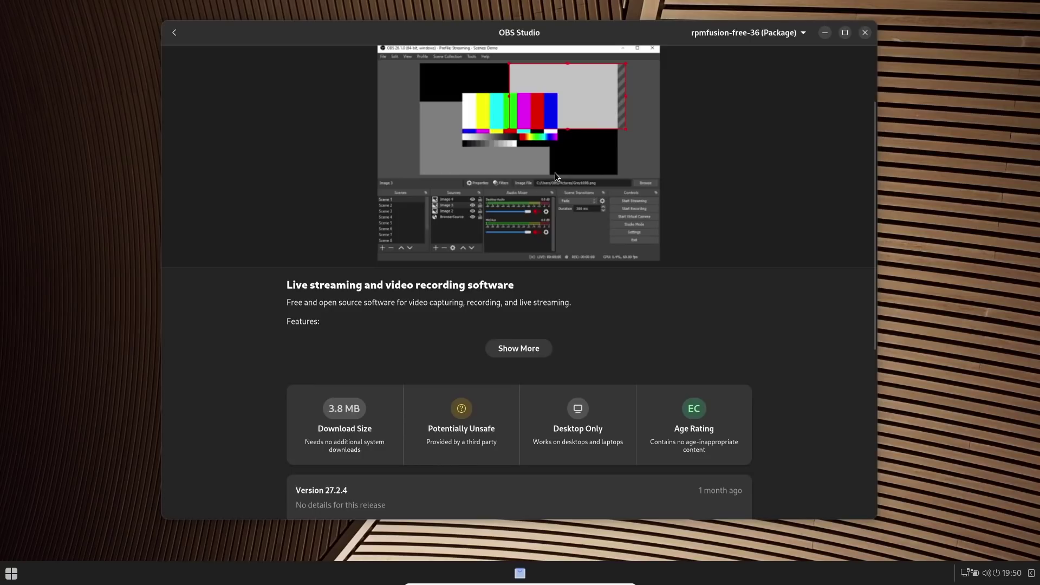
scroll(555, 176, down, 10)
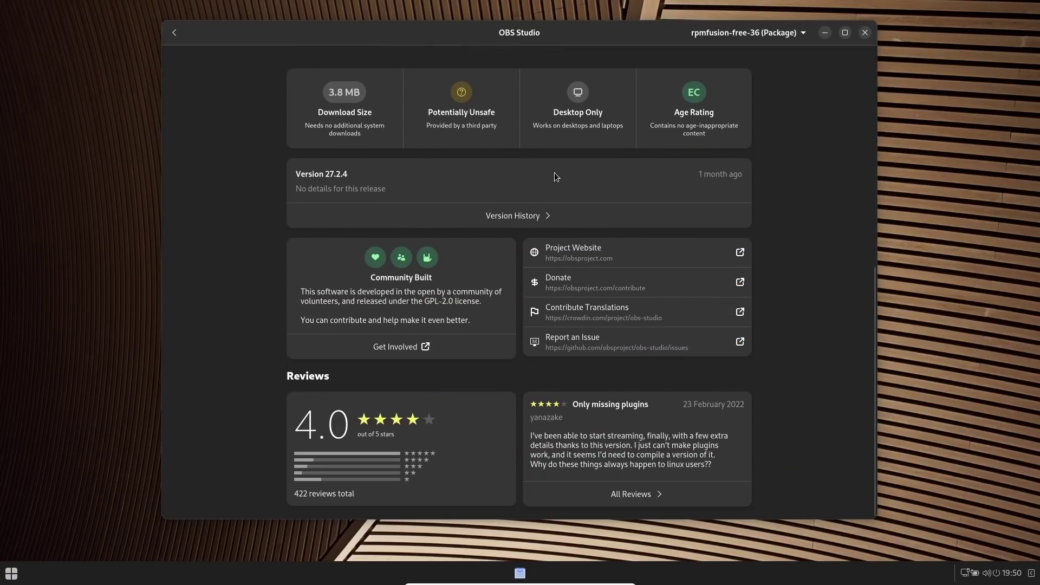
scroll(552, 178, up, 13)
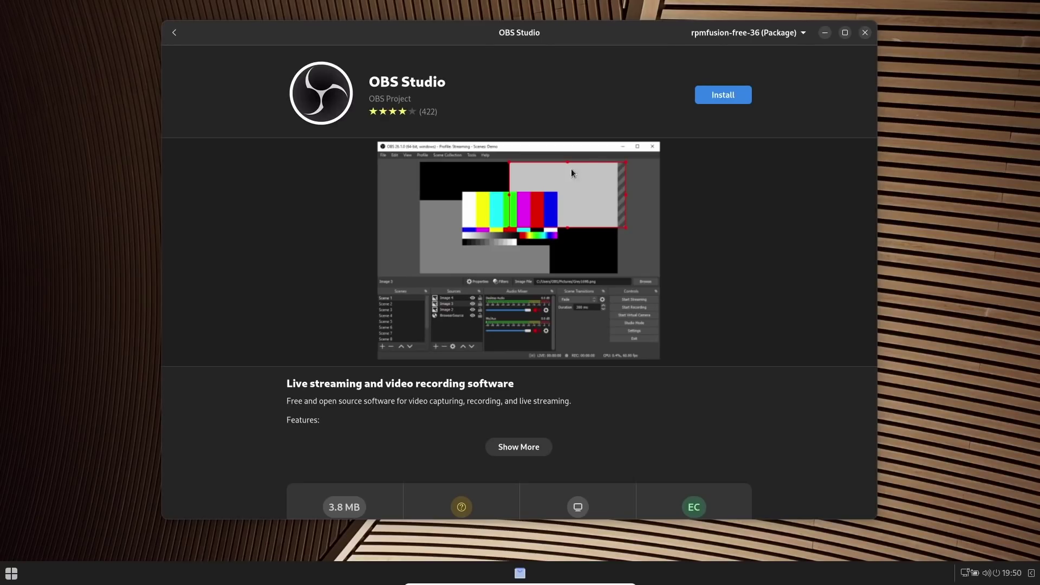
click(865, 33)
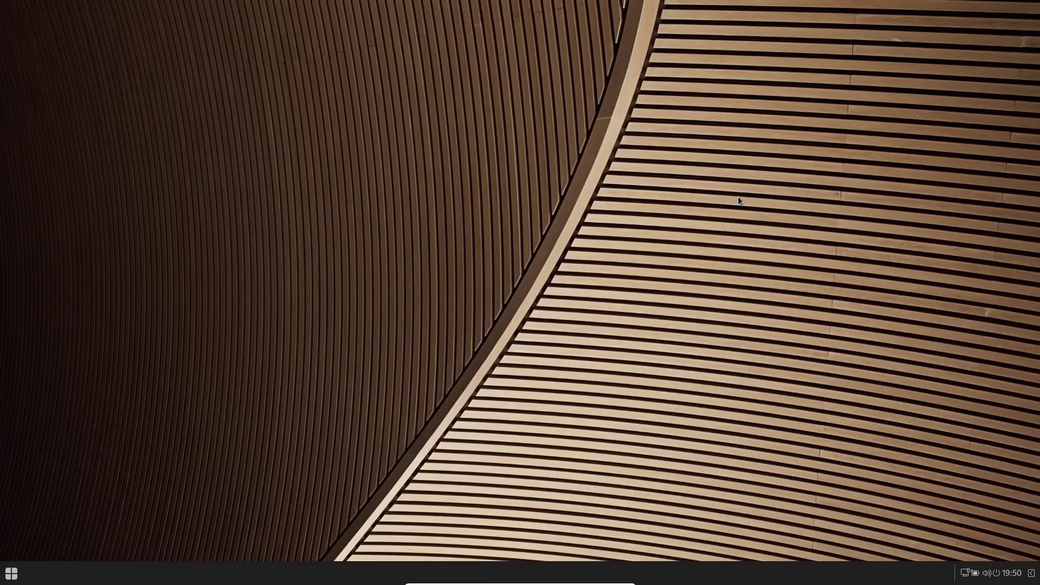
click(11, 573)
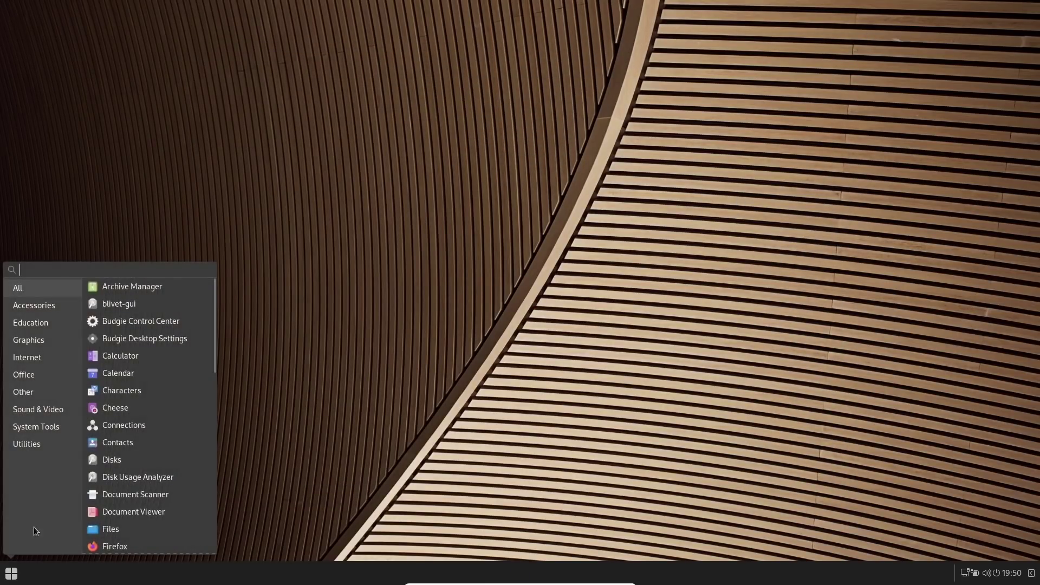
click(27, 446)
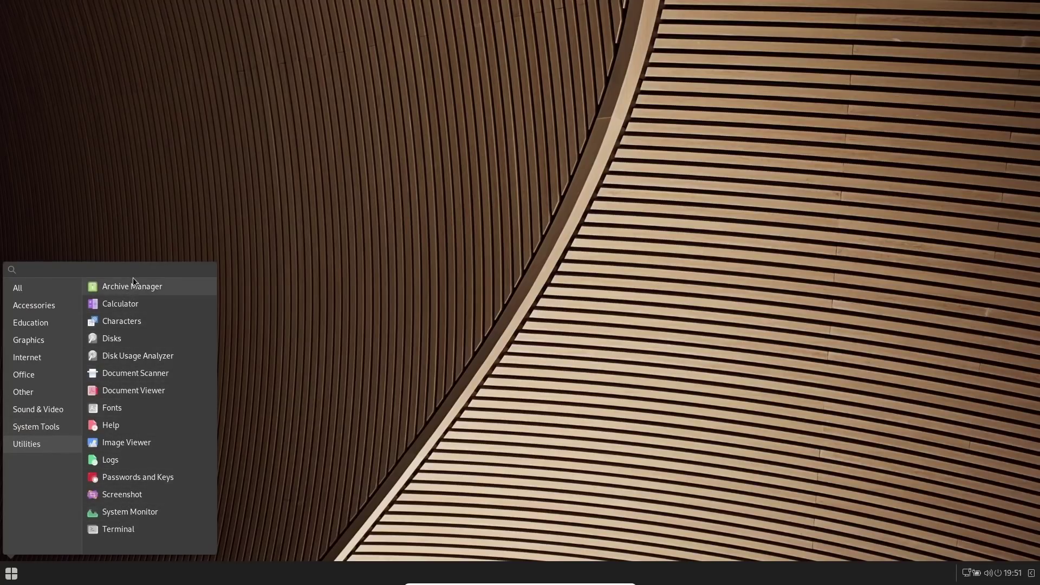
click(410, 327)
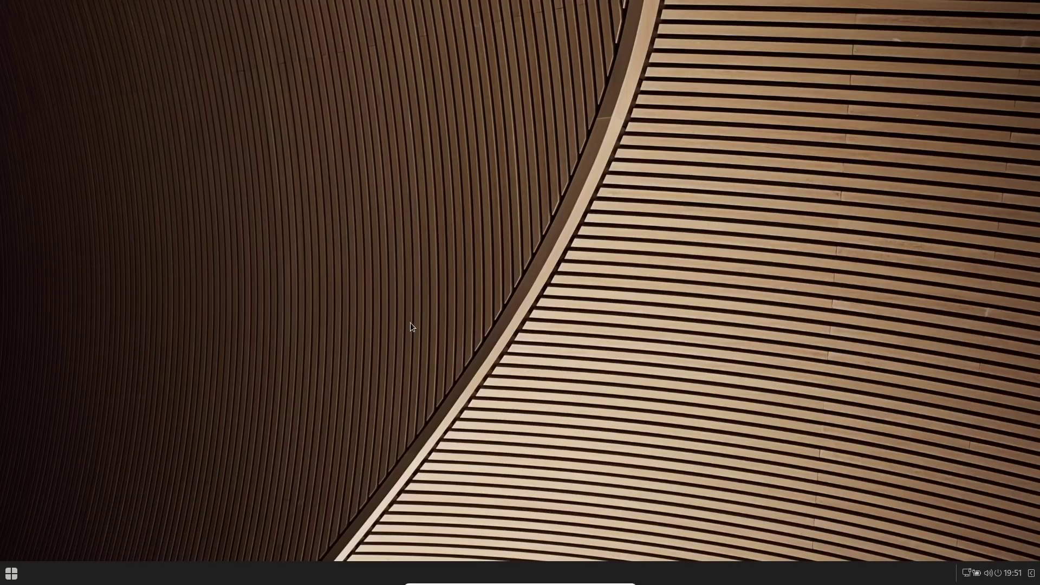